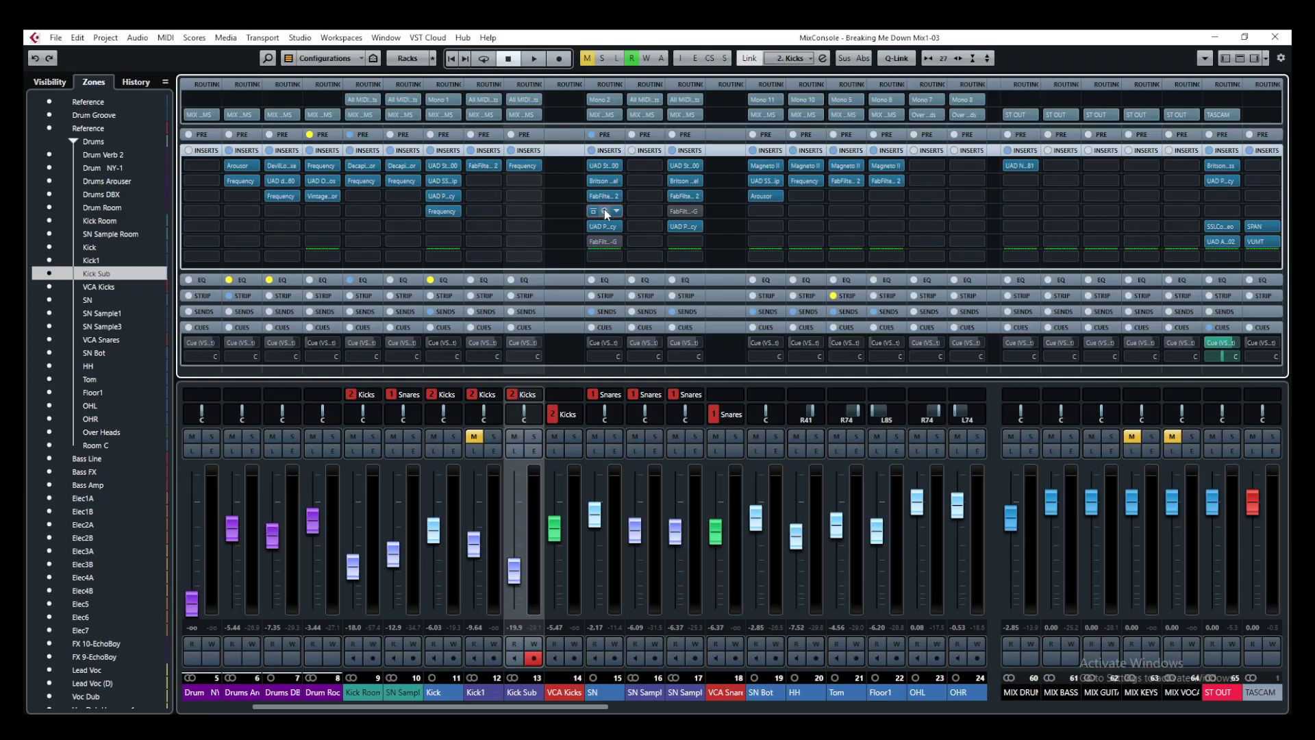
# - Open the Gate insert on the SN channel, solo the channel and play back the snare
pyautogui.click(605, 211)
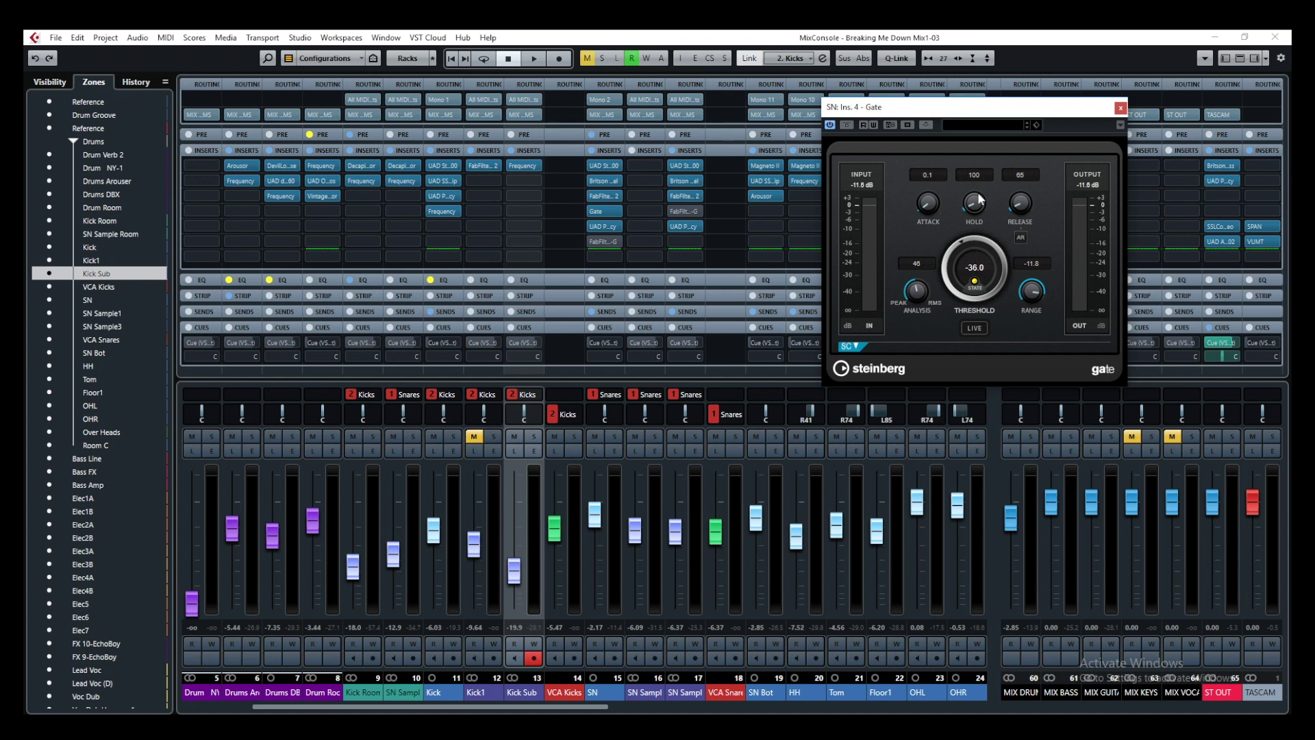
pyautogui.press('space')
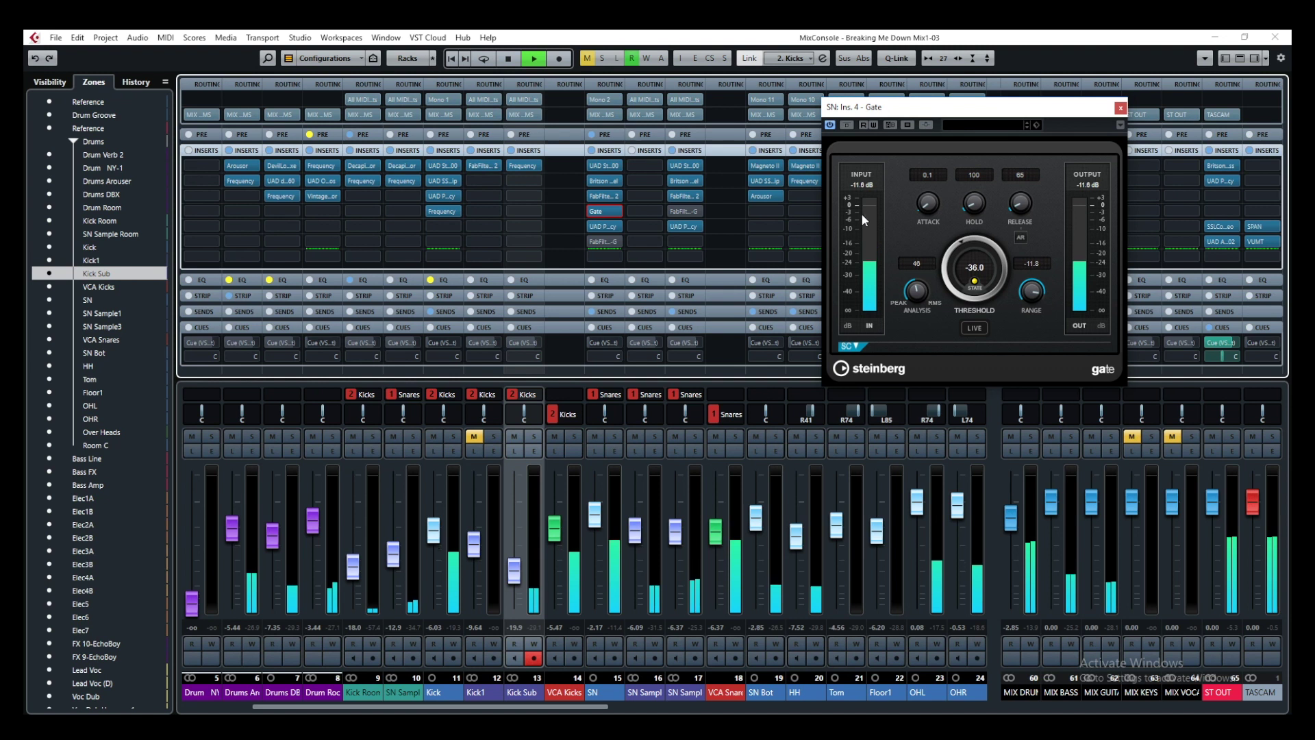
pyautogui.press('space')
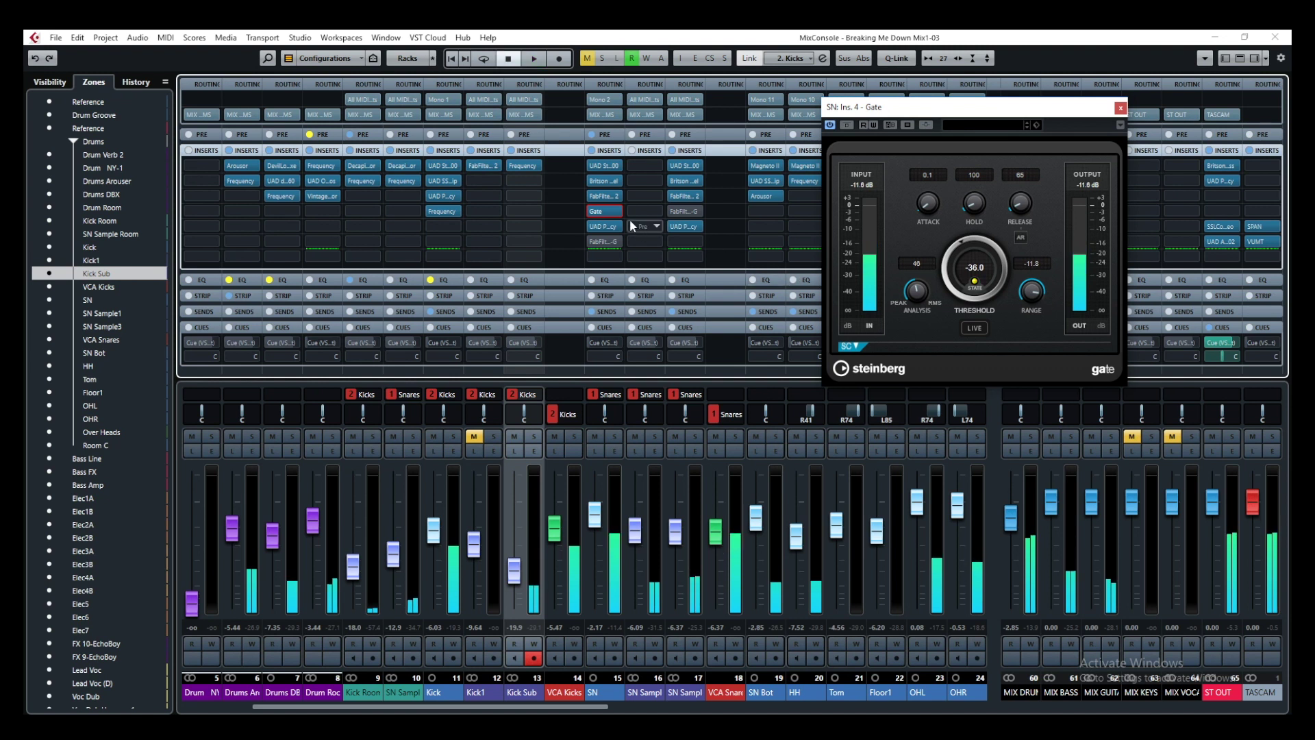
pyautogui.click(615, 435)
pyautogui.press('space')
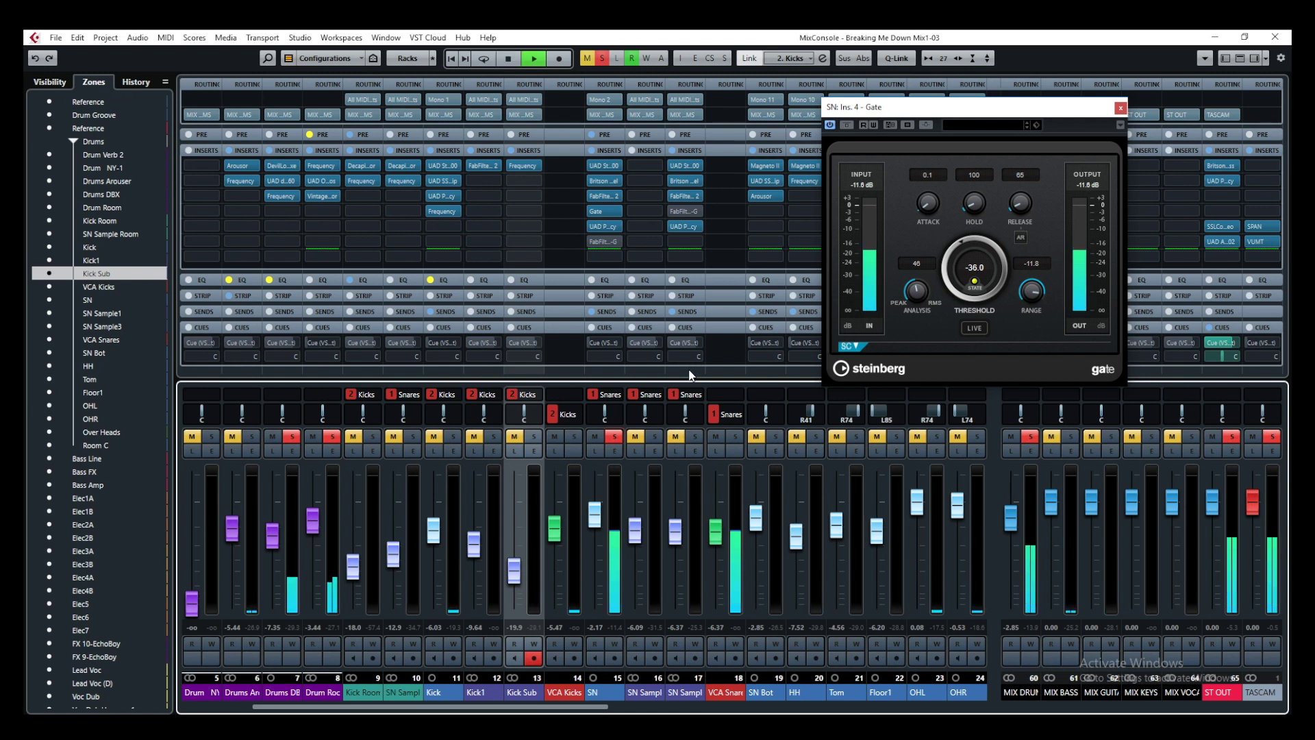
pyautogui.press('space')
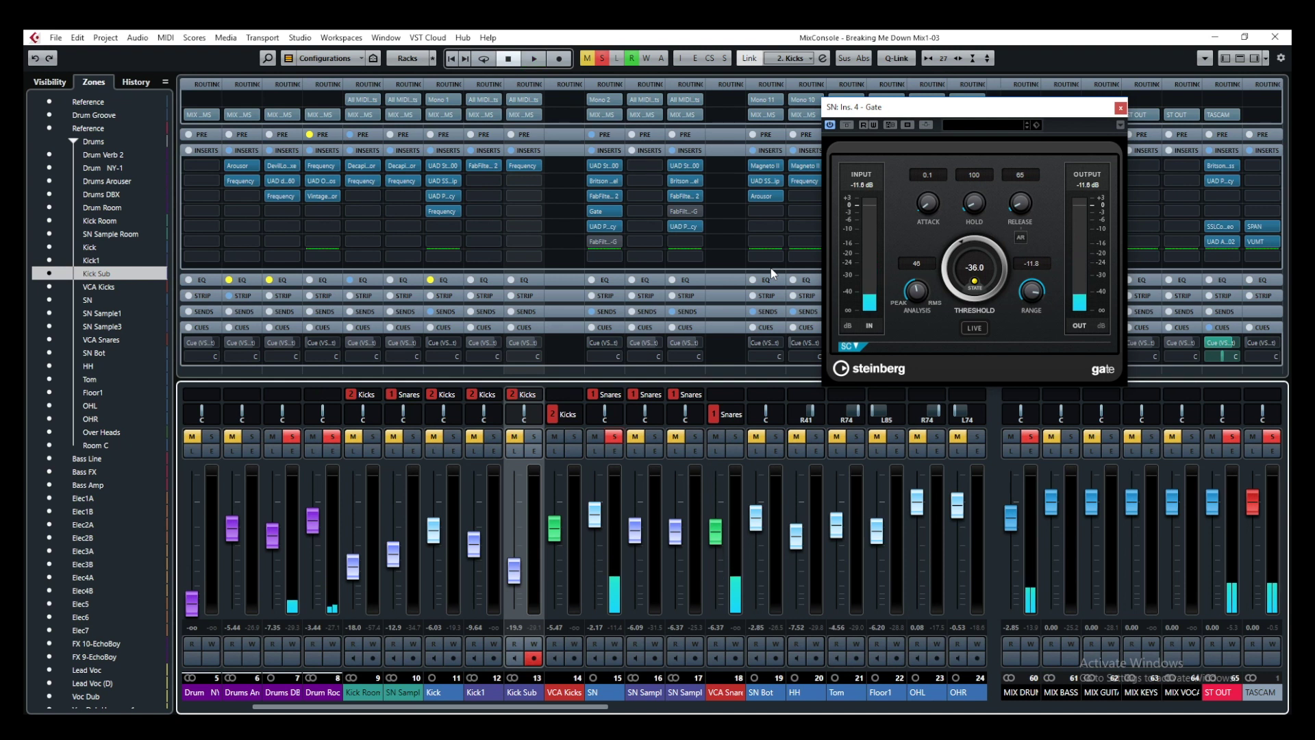
# - Compare the soloed snare with the Gate bypassed and active during playback
pyautogui.click(846, 125)
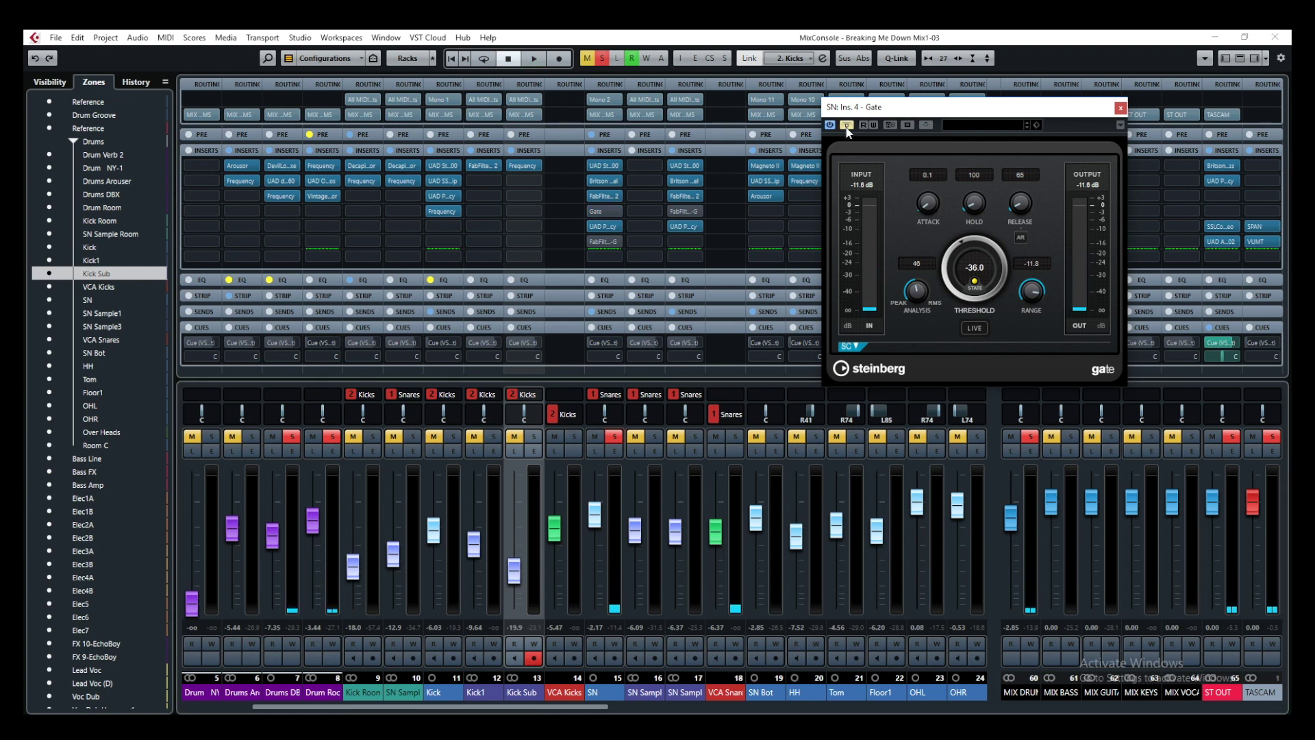
pyautogui.press('space')
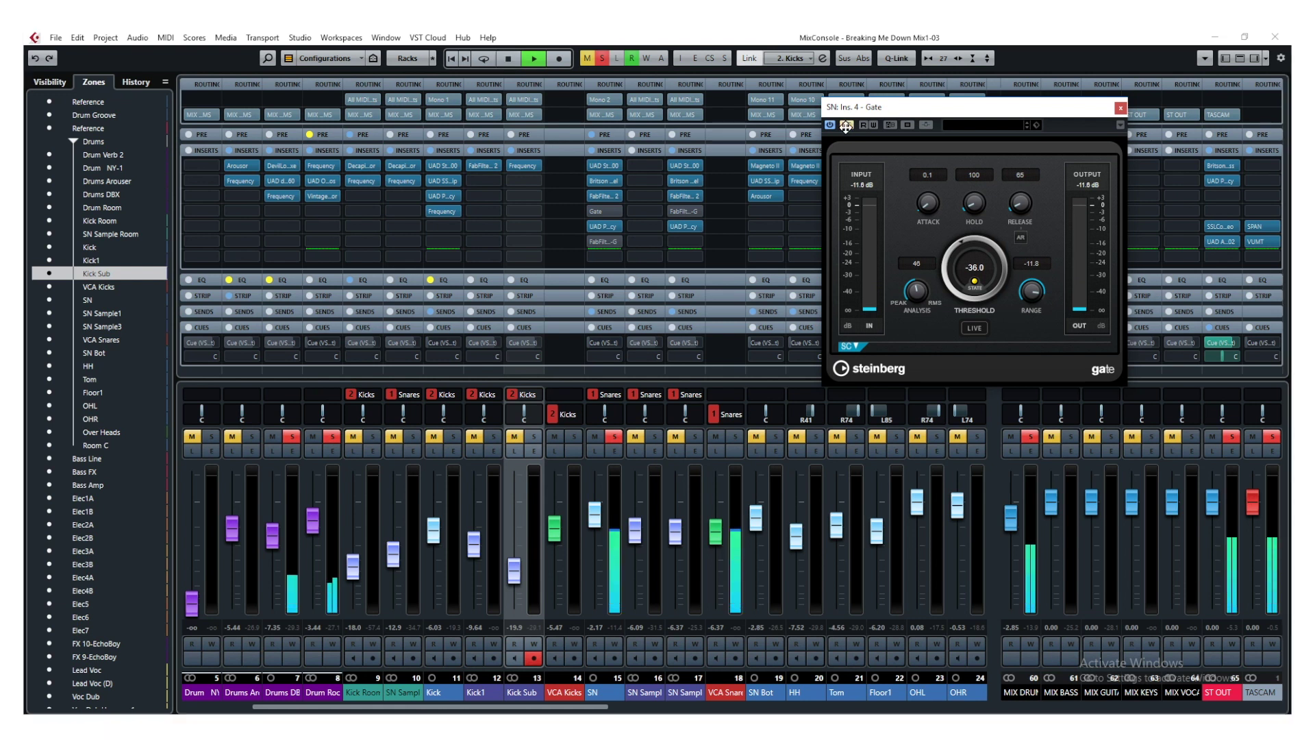
pyautogui.press('space')
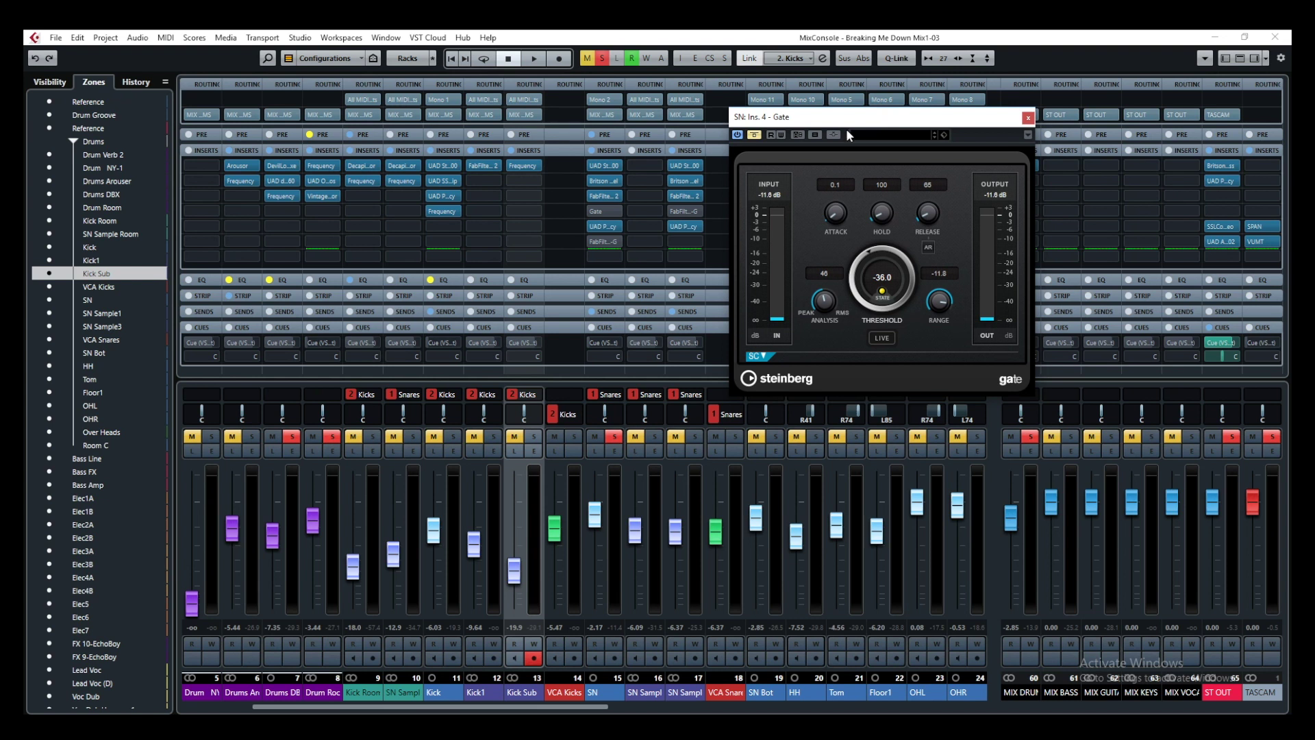
pyautogui.press('space')
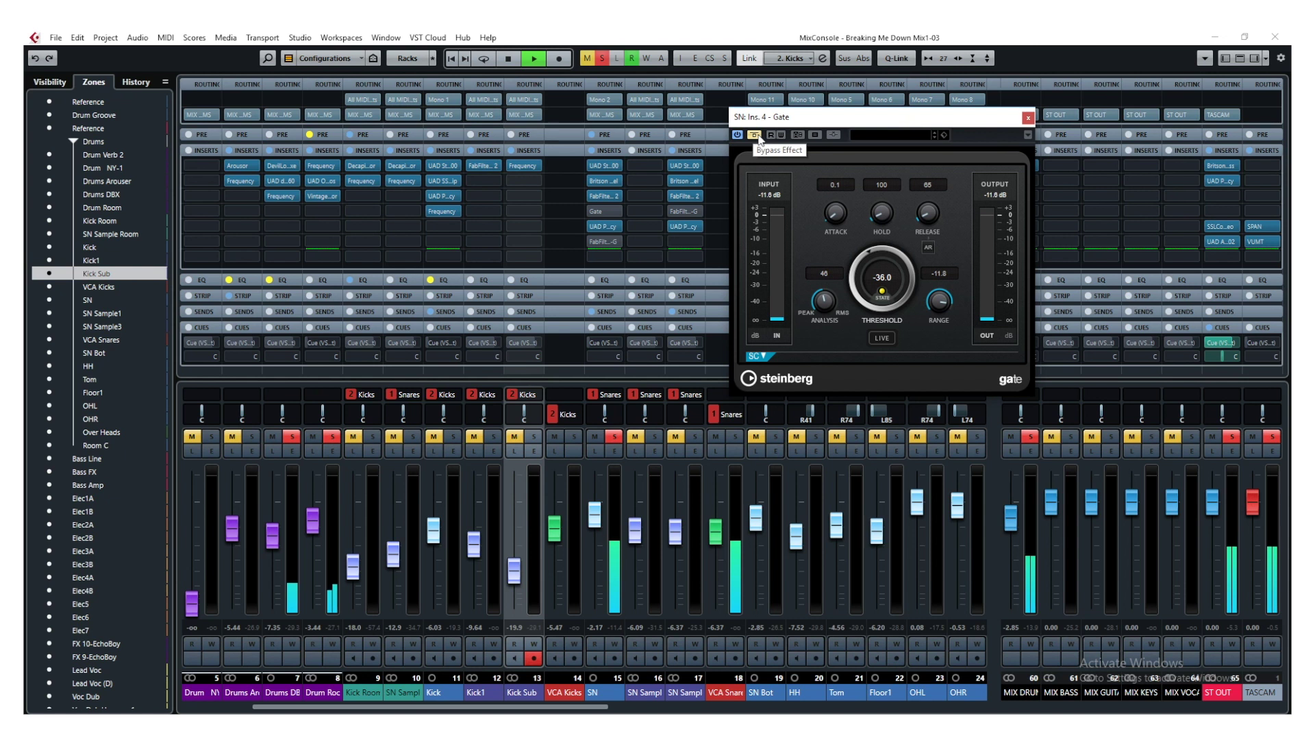
pyautogui.click(756, 135)
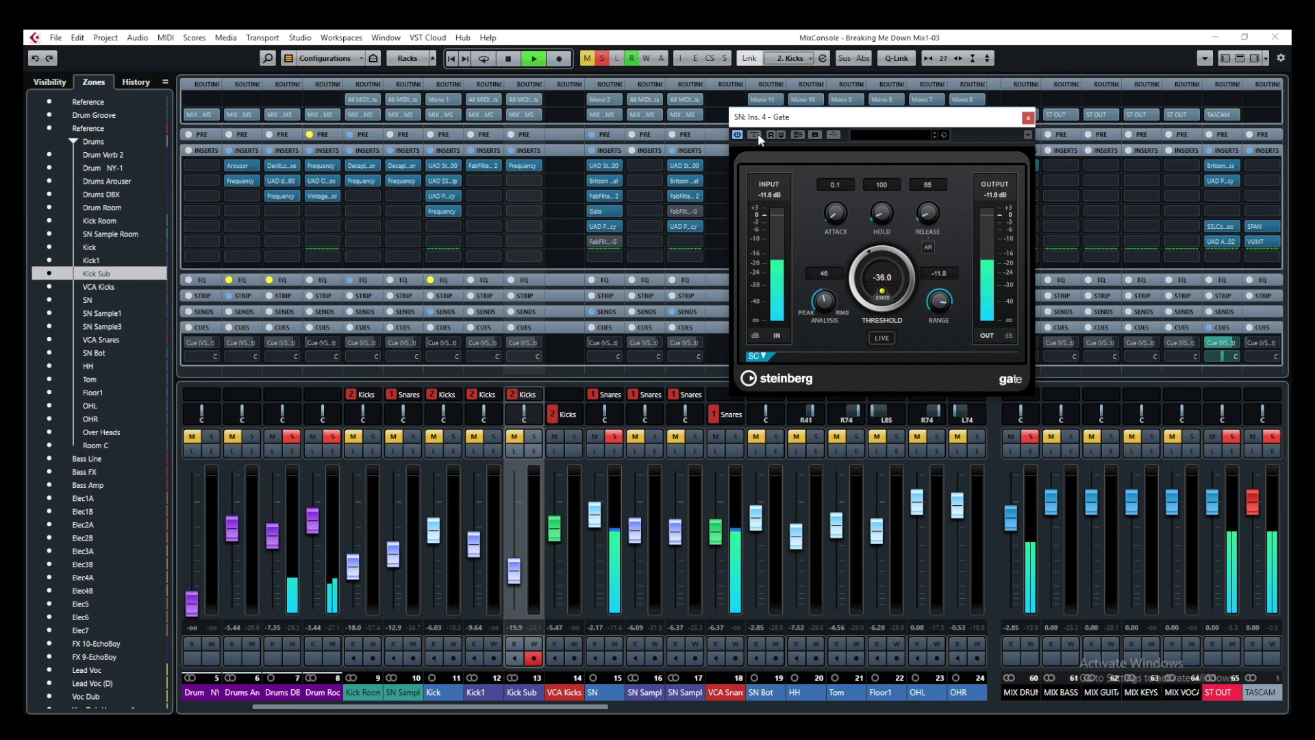
pyautogui.press('space')
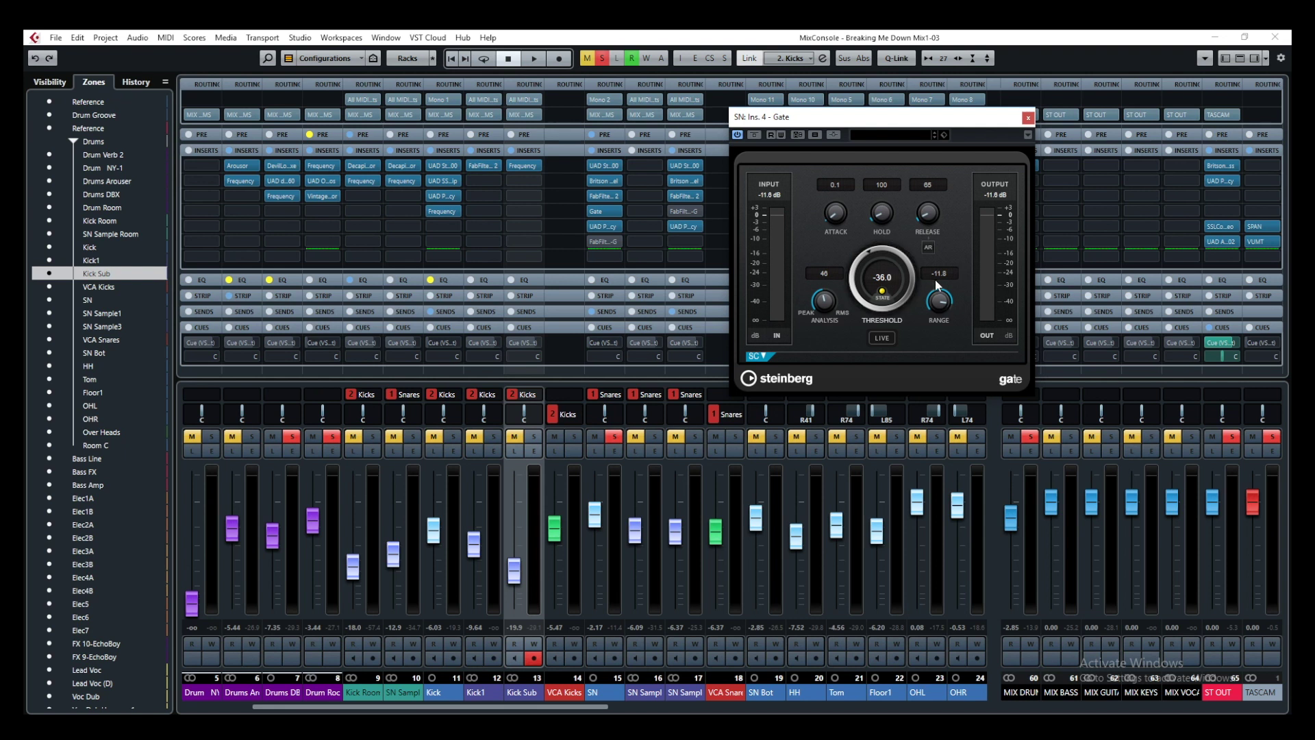
# - Reset the Gate's threshold to 0.0 and range to -∞, and audition the snare
pyautogui.keyDown('ctrl'); pyautogui.click(877, 259); pyautogui.keyUp('ctrl')
pyautogui.keyDown('ctrl'); pyautogui.click(939, 300); pyautogui.keyUp('ctrl')
pyautogui.press('space')
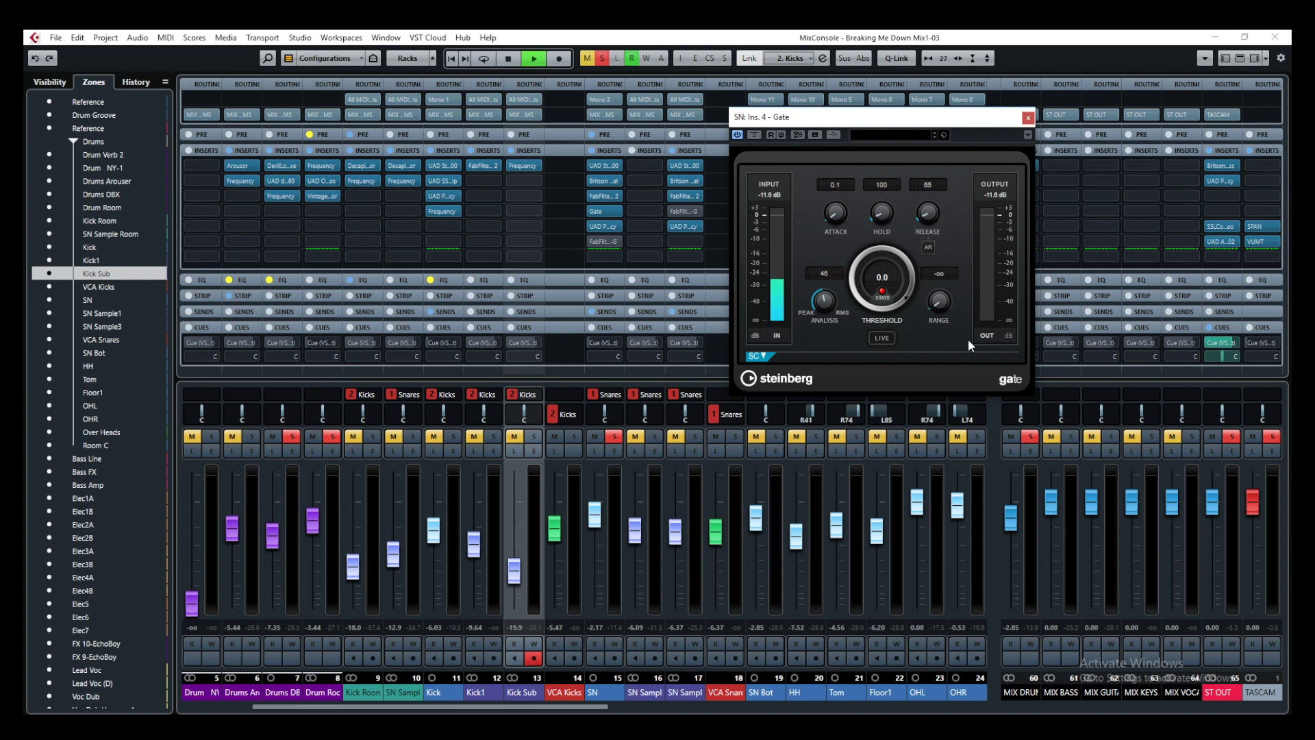
pyautogui.press('space')
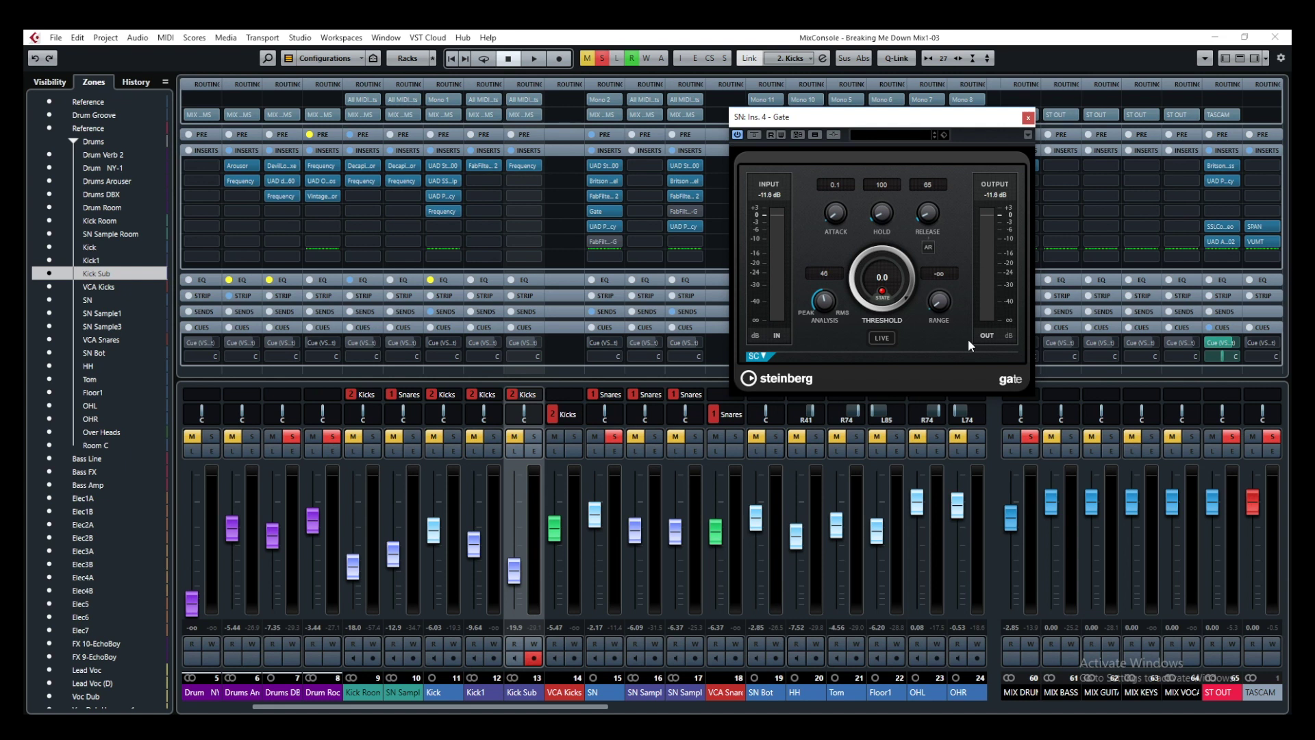
# - Lower the Gate's threshold to about -35.1 while playing back the soloed snare
pyautogui.moveTo(866, 261); pyautogui.dragTo(874, 328)
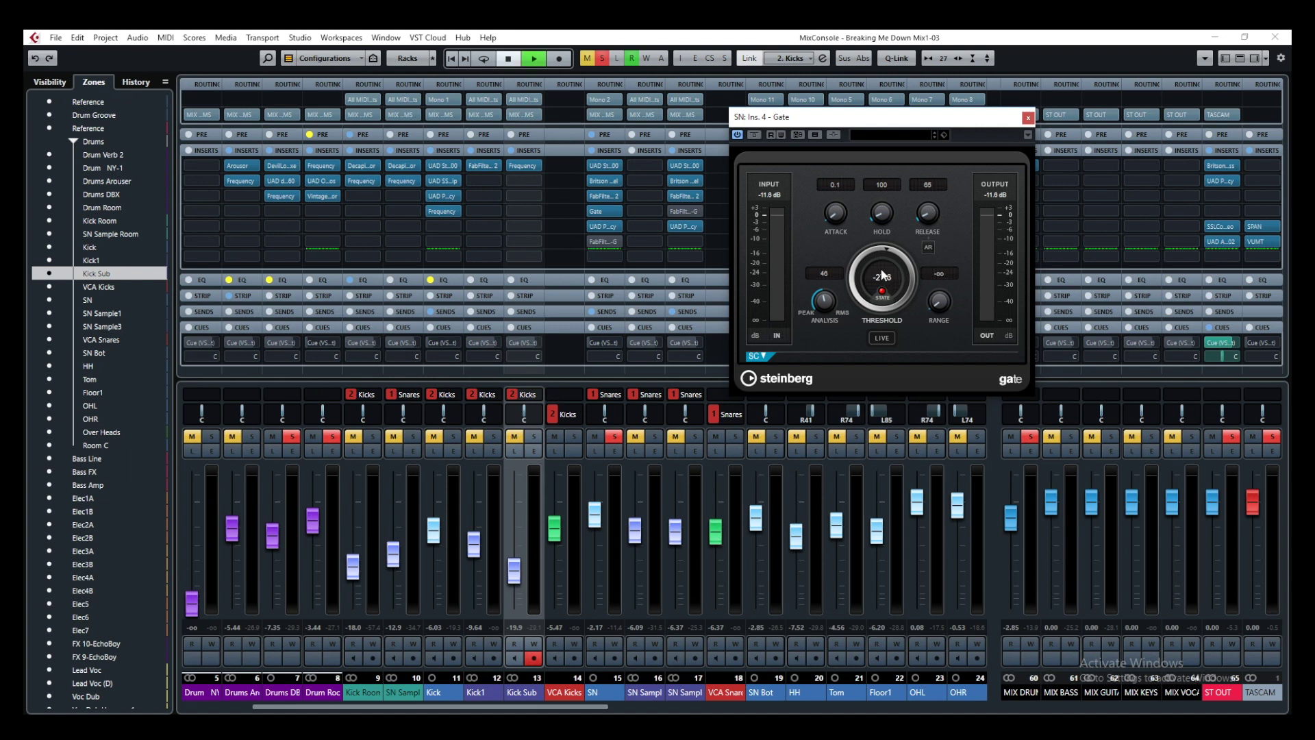
pyautogui.press('space')
pyautogui.moveTo(885, 279); pyautogui.dragTo(878, 282)
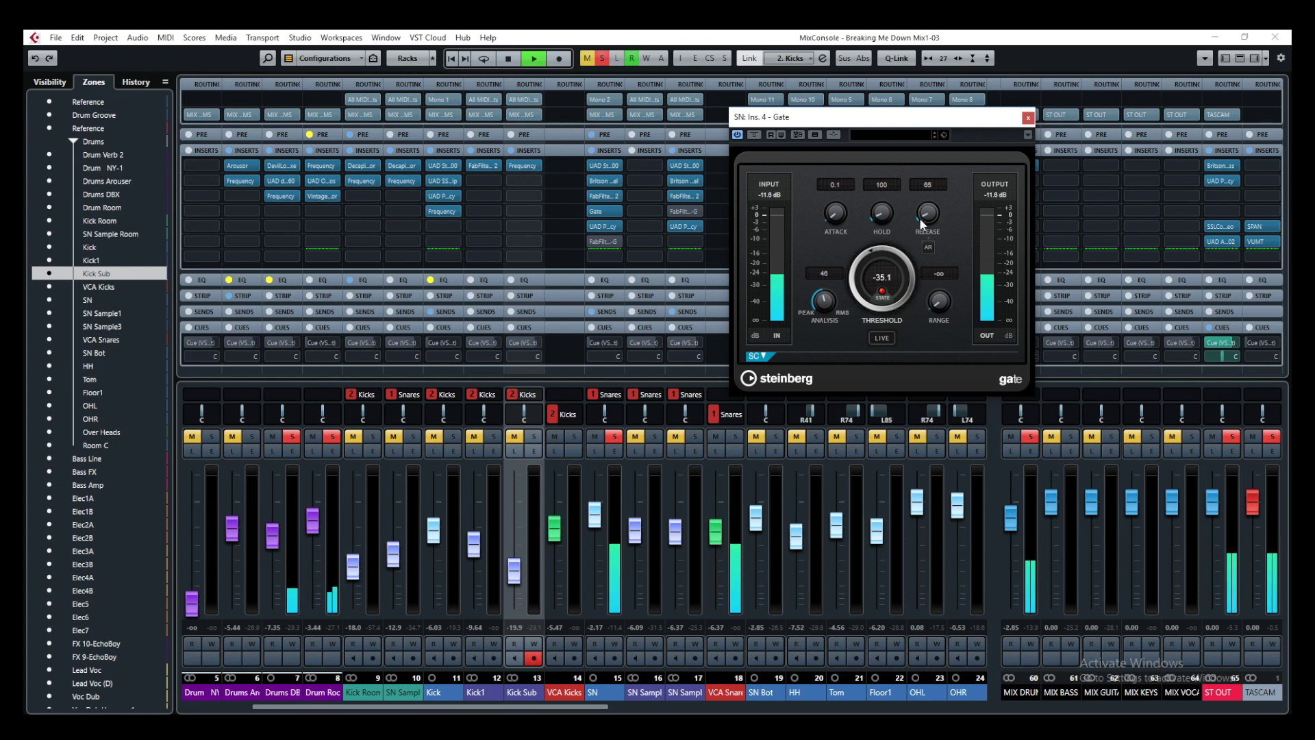
pyautogui.press('space')
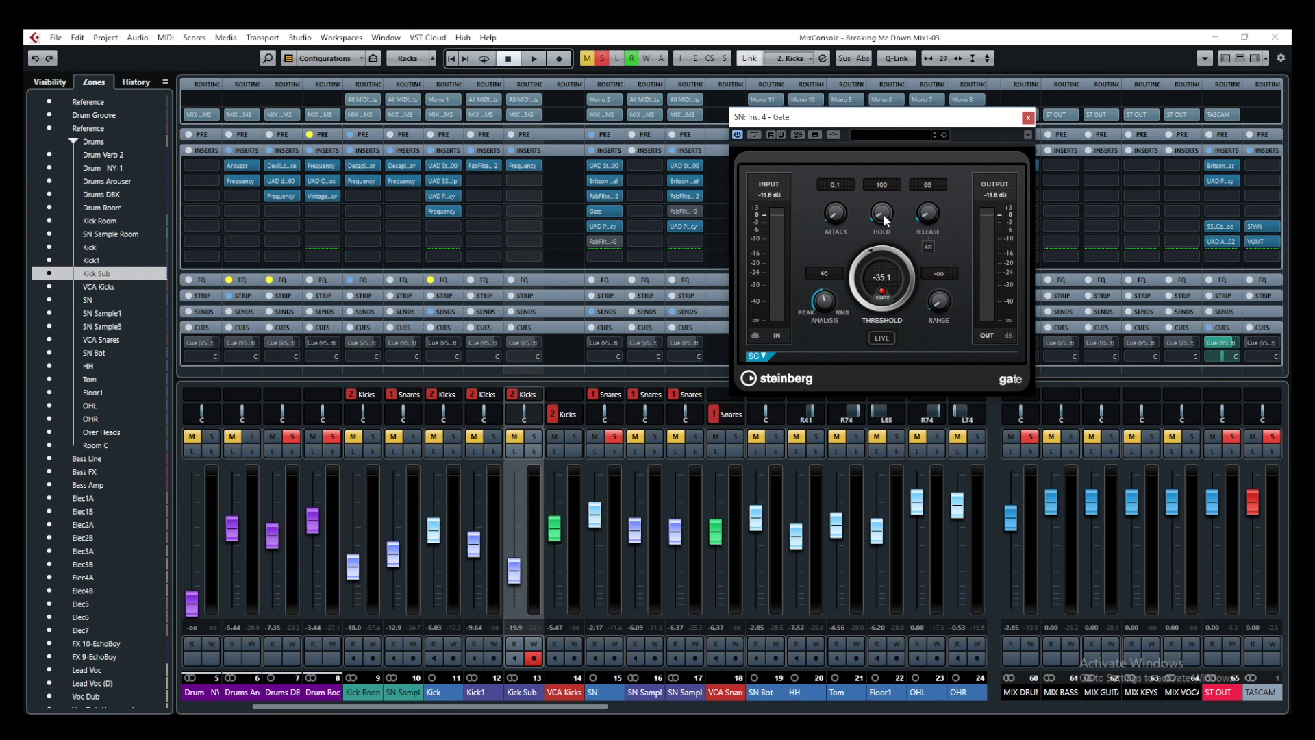
# - Try the Gate's hold at 0 and at 150 while auditioning the snare
pyautogui.moveTo(882, 214); pyautogui.dragTo(887, 228)
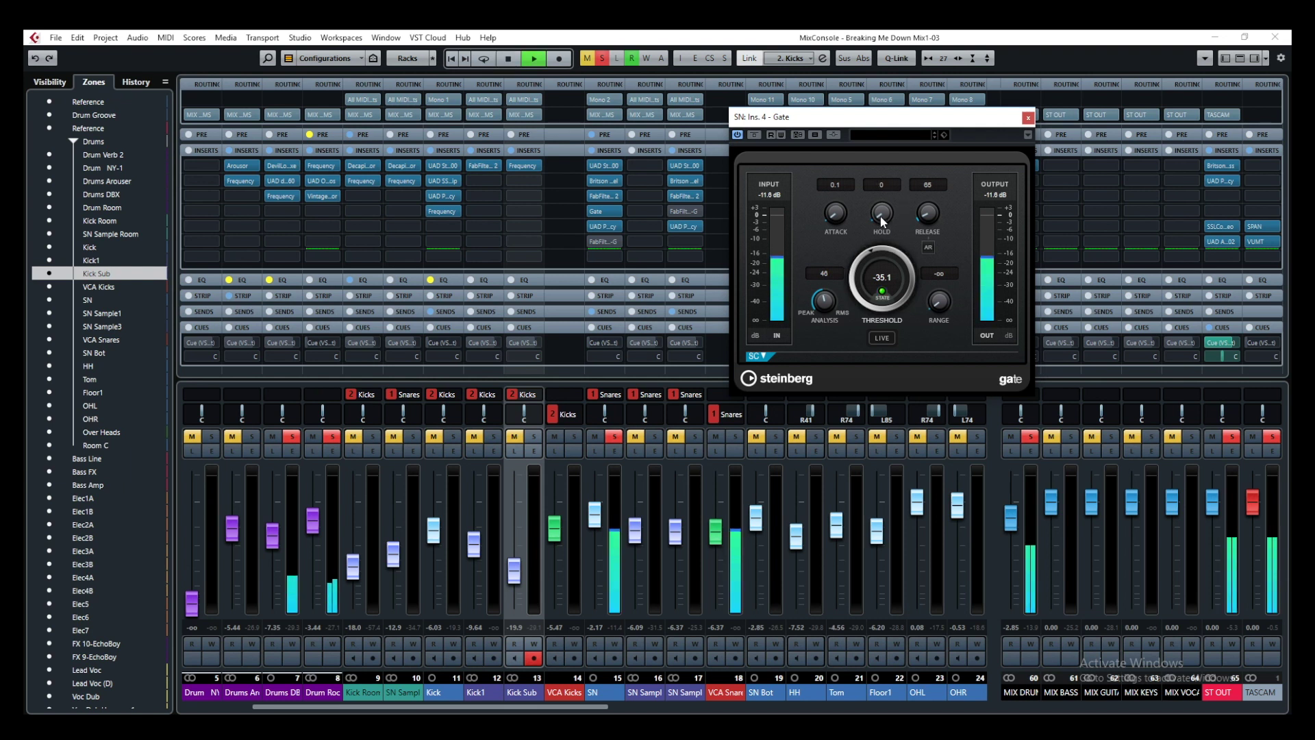
pyautogui.press('space')
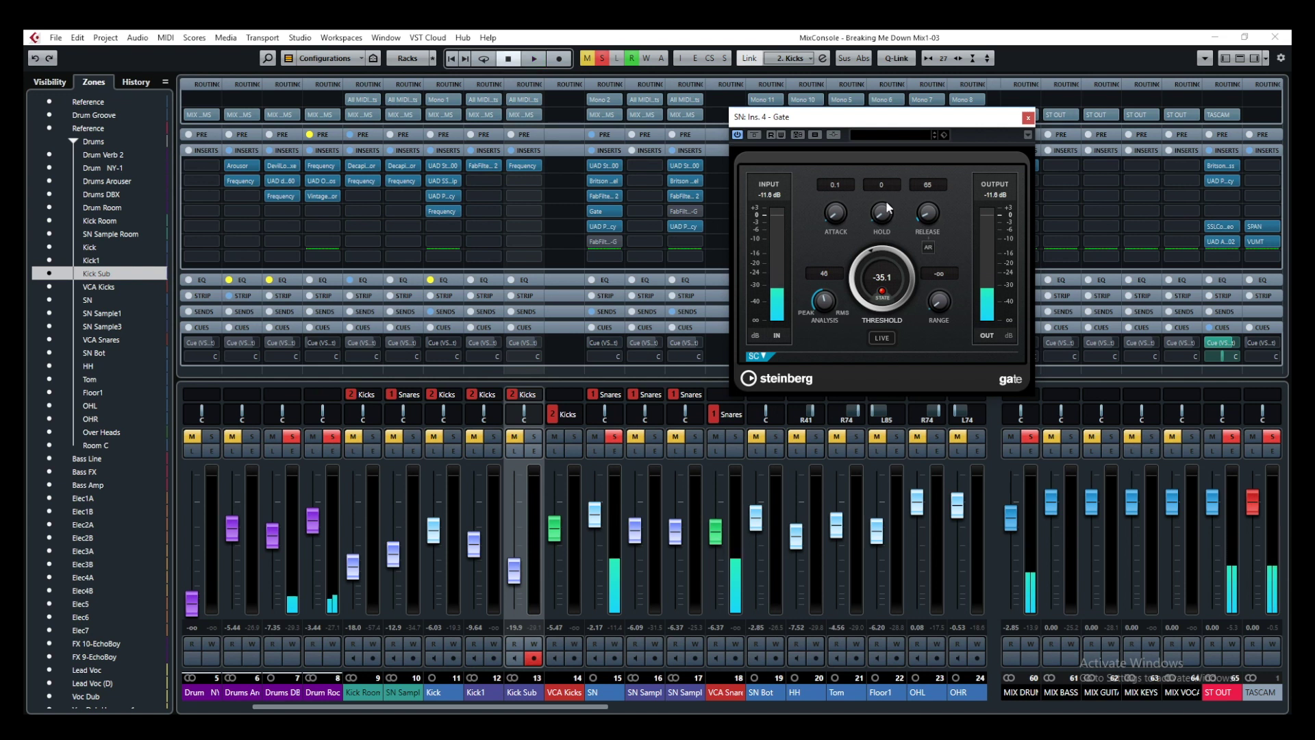
pyautogui.moveTo(885, 212); pyautogui.dragTo(881, 199)
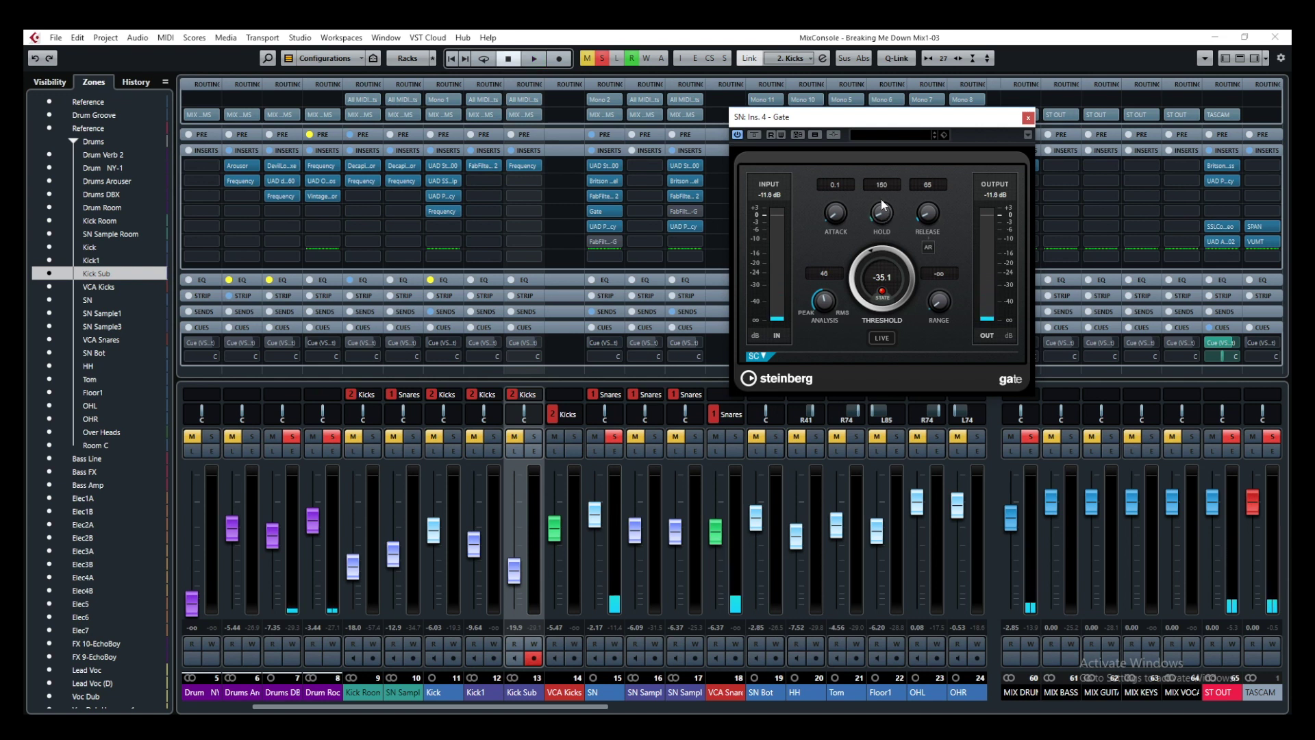
pyautogui.press('space')
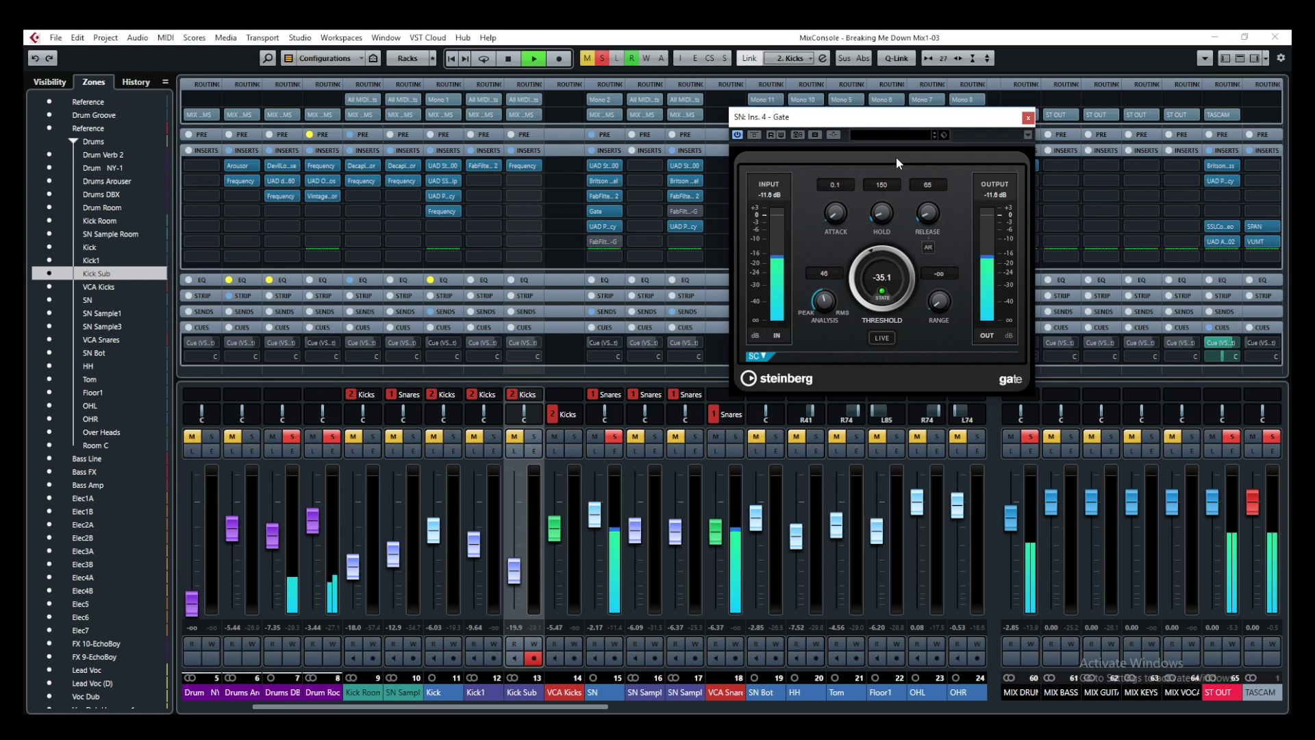
# - Try the Gate's hold at 810, and shorten it to about 90 during playback
pyautogui.scroll(3, 878, 215)
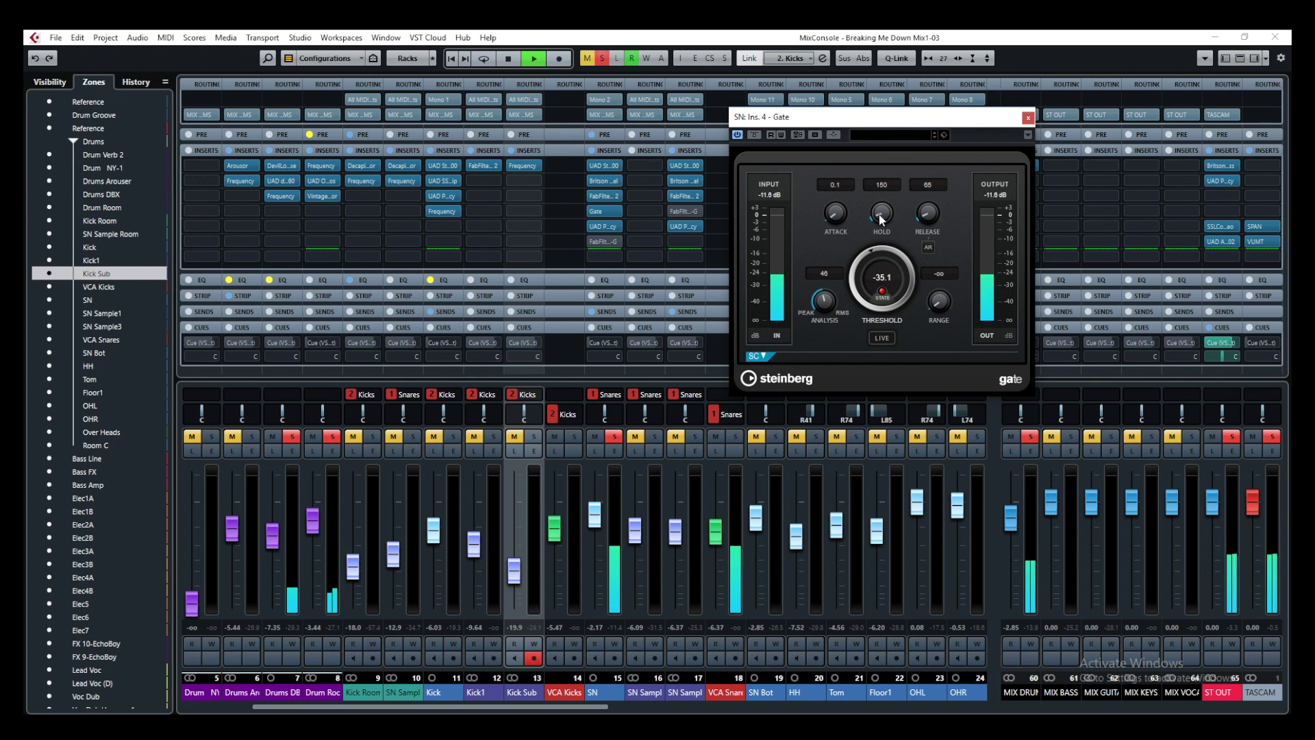
pyautogui.press('space')
pyautogui.scroll(10, 878, 213)
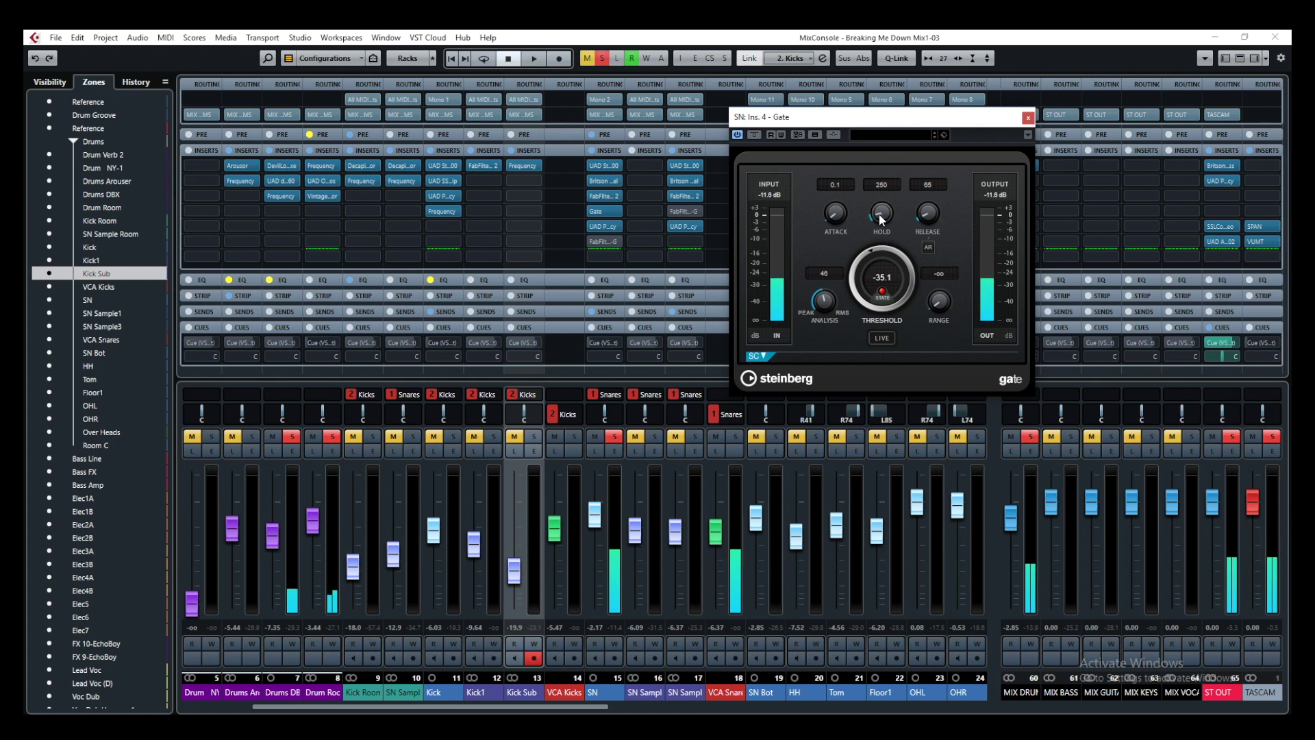
pyautogui.press('space')
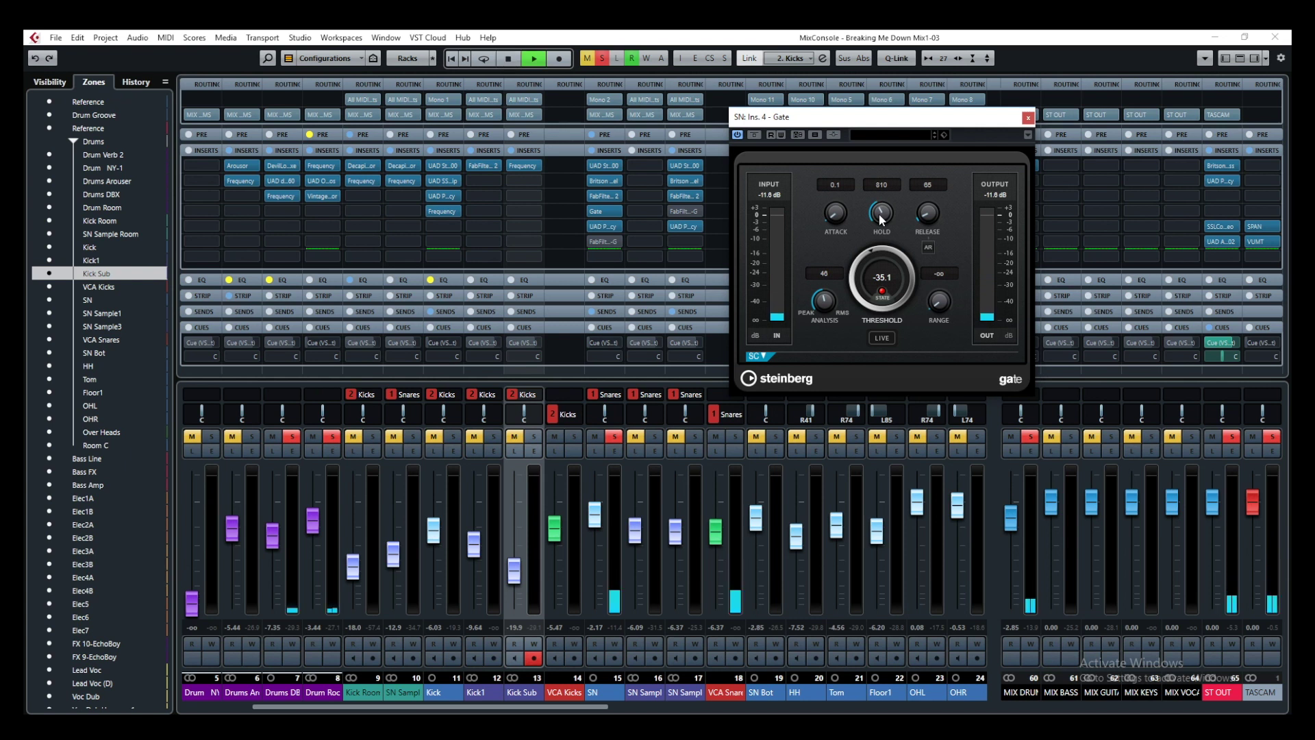
pyautogui.moveTo(881, 216); pyautogui.dragTo(885, 252)
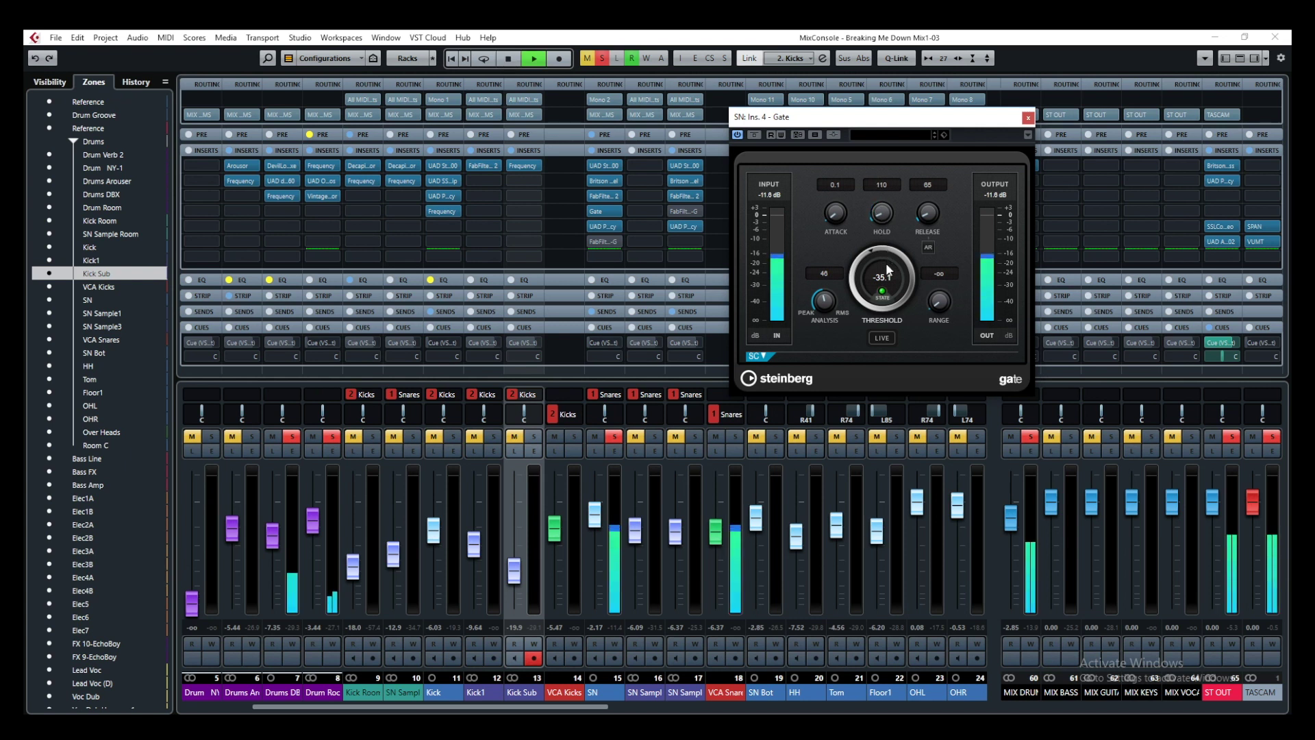
pyautogui.scroll(2, 882, 215)
pyautogui.scroll(-2, 882, 215)
pyautogui.press('space')
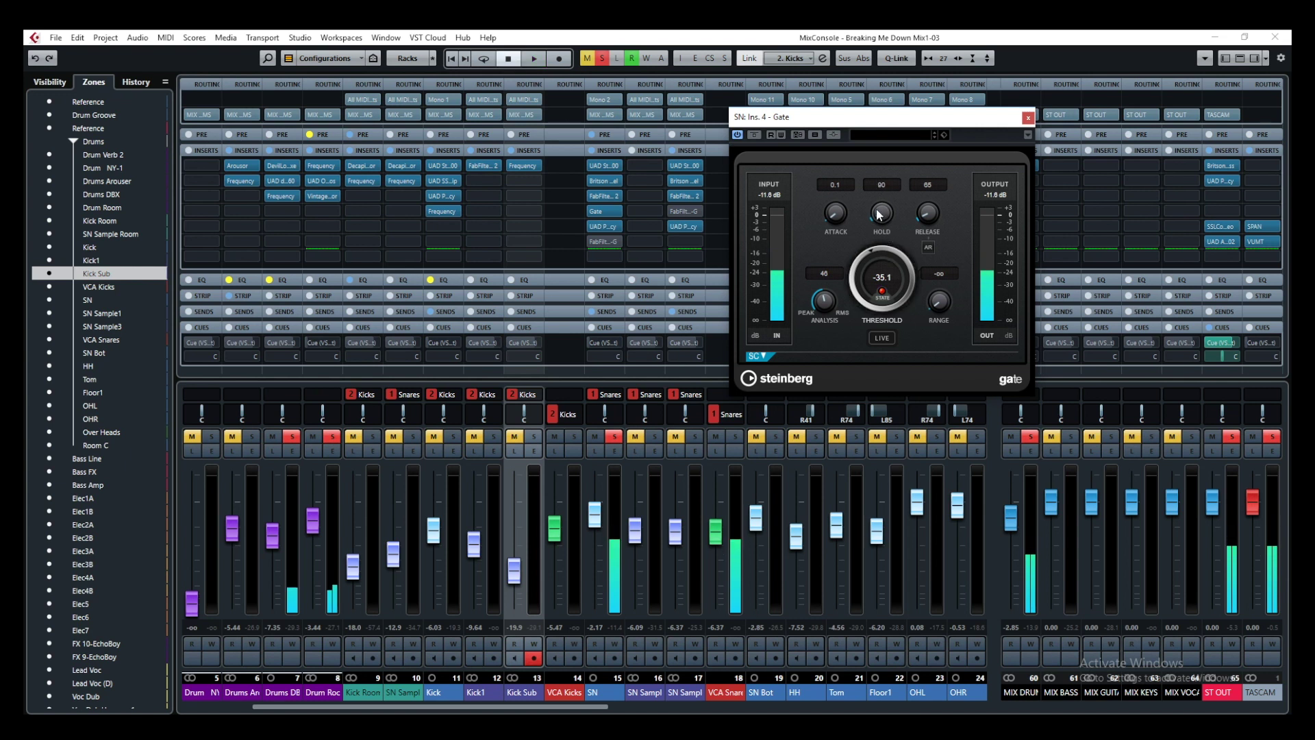
# - Set the Gate's hold to exactly 100
pyautogui.click(881, 184)
pyautogui.write('100')
pyautogui.press('Return')
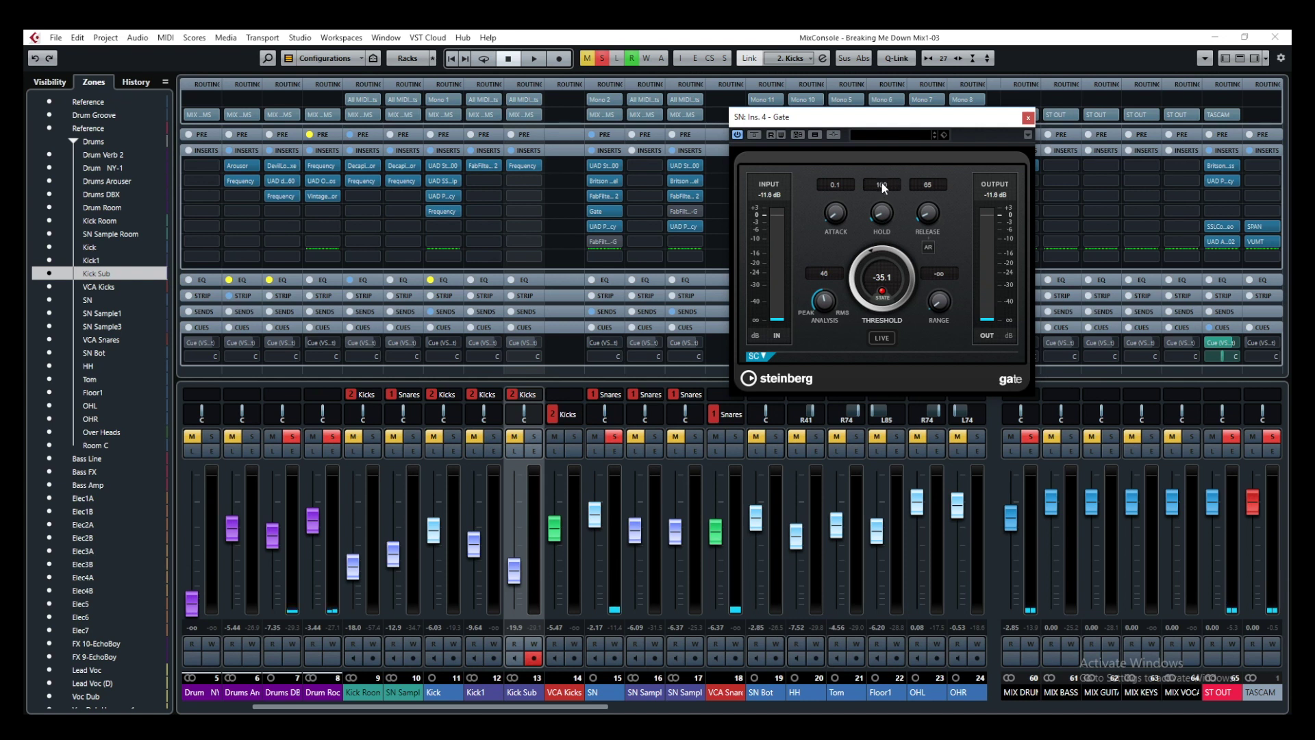
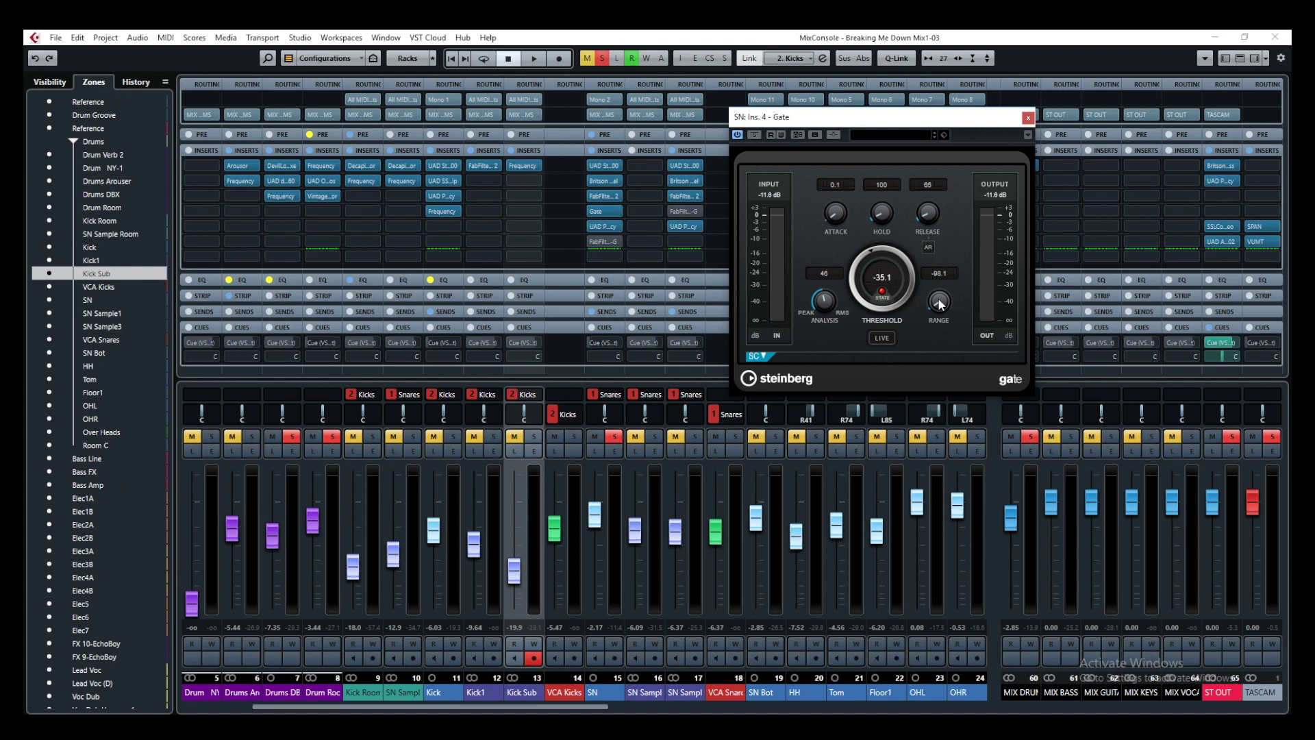
# - Try the Gate's range at -∞ and raise it to about -16.3 while playing back the snare
pyautogui.scroll(-3, 939, 303)
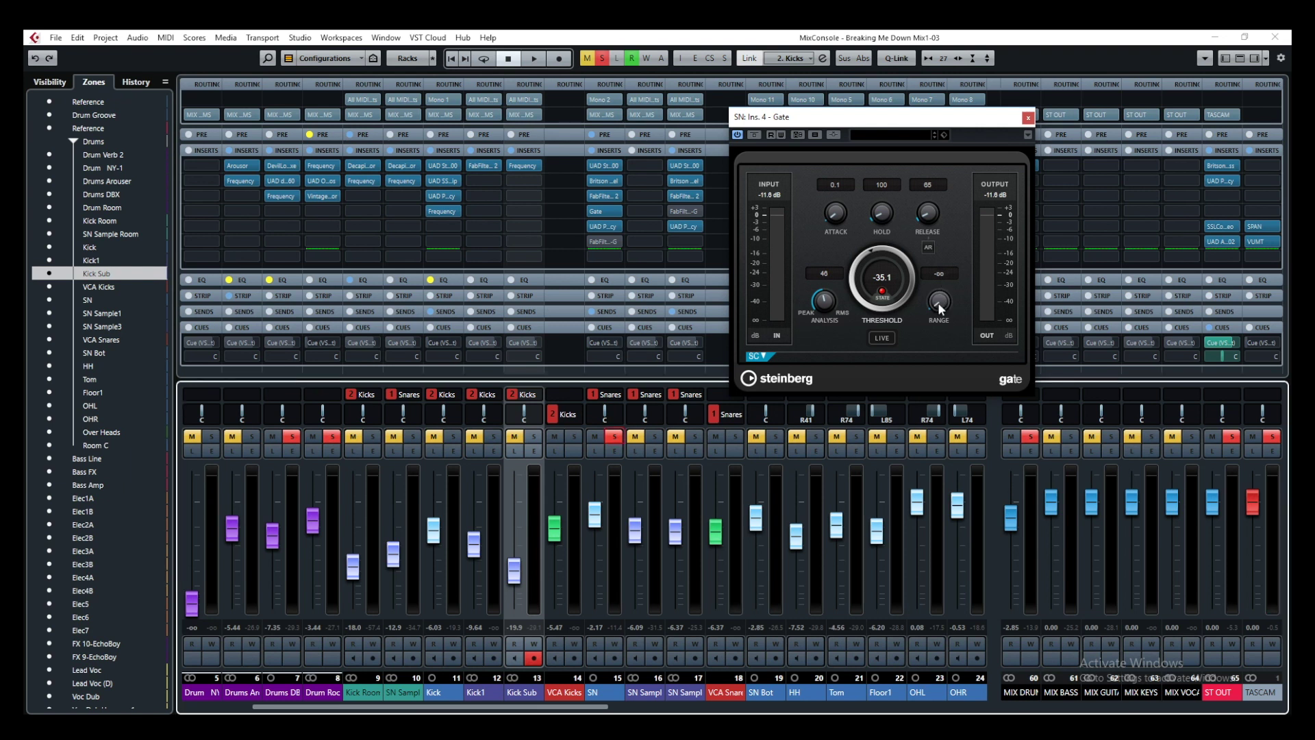
pyautogui.press('space')
pyautogui.moveTo(938, 302)
pyautogui.mouseDown()
pyautogui.moveTo(944, 265)
pyautogui.moveTo(944, 296)
pyautogui.mouseUp()
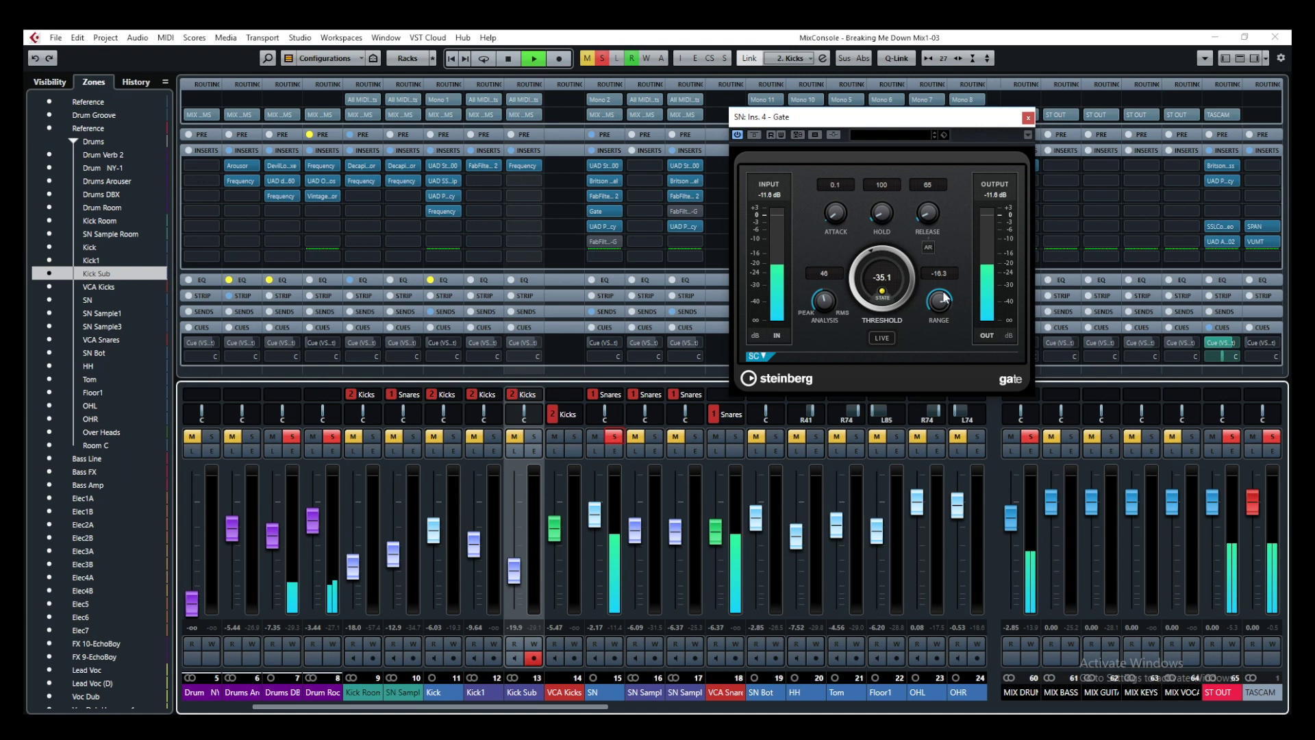
pyautogui.moveTo(944, 295); pyautogui.dragTo(939, 293)
pyautogui.press('space')
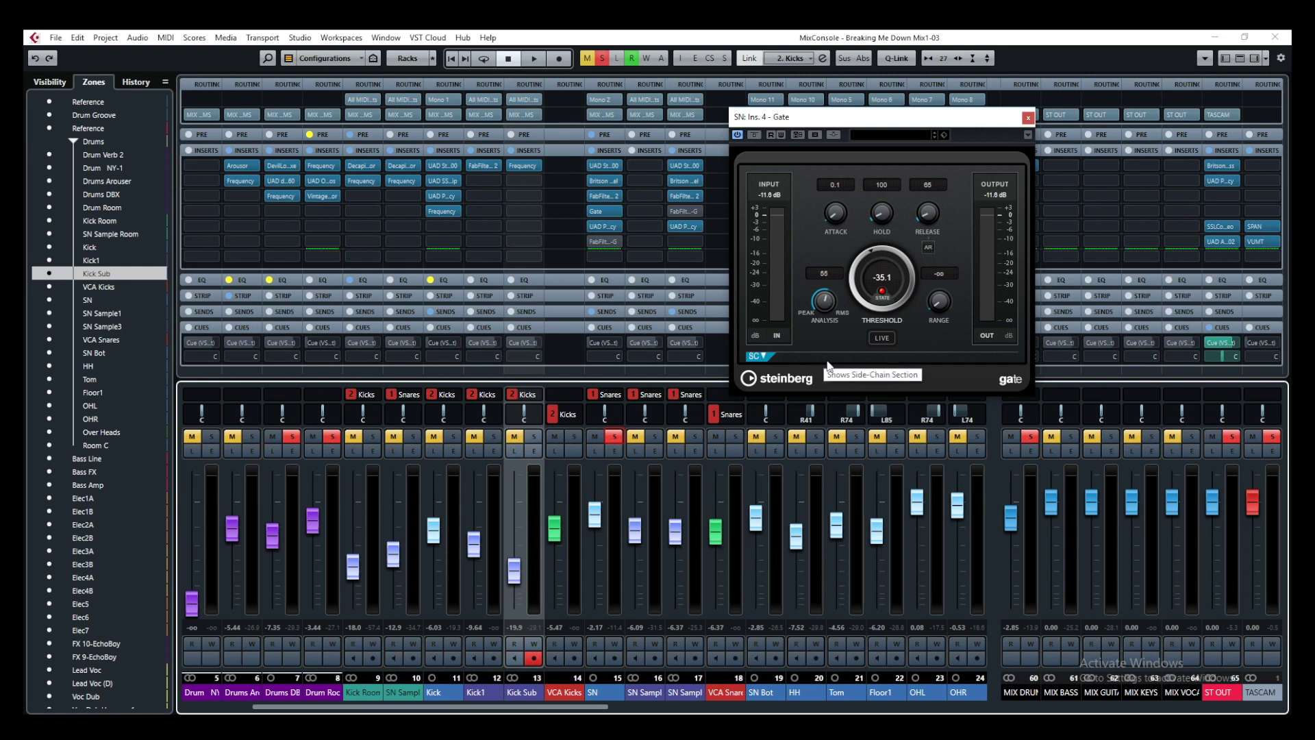
# - Set the Gate's analysis to 52 and briefly monitor its filtered side-chain signal during playback
pyautogui.scroll(-7, 819, 326)
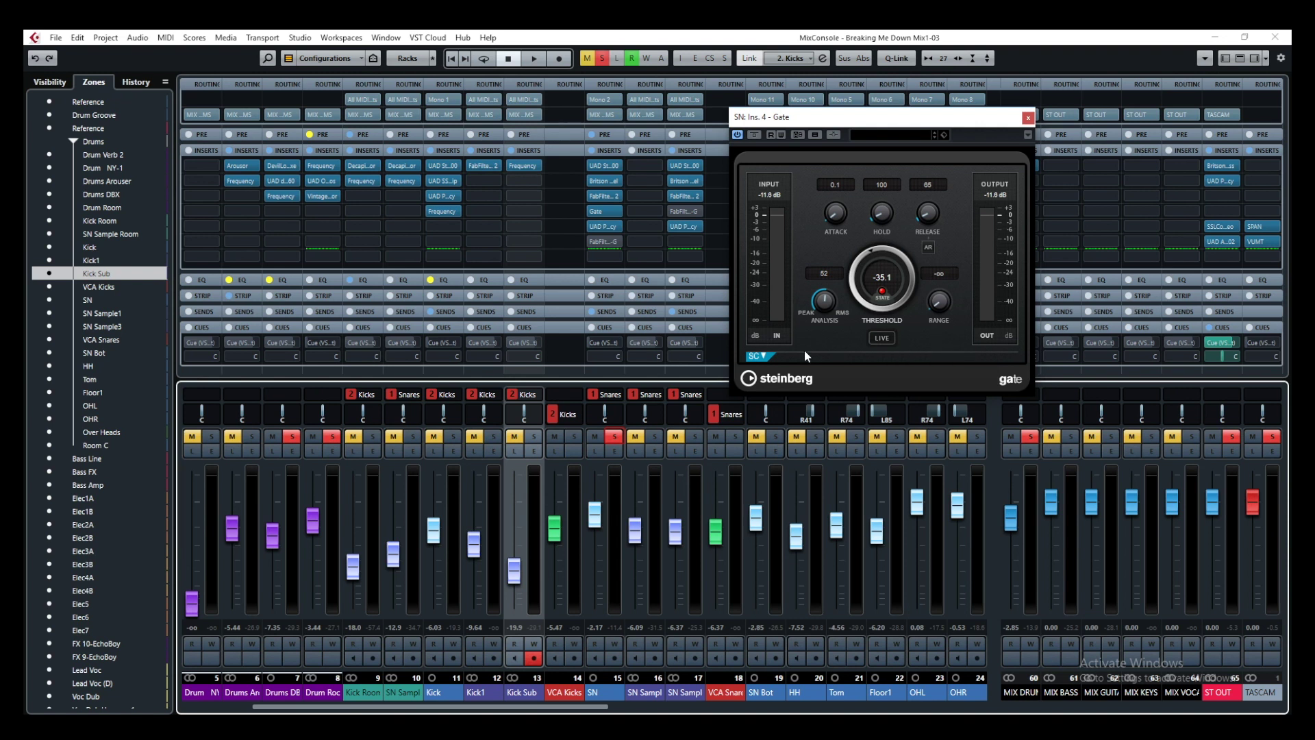
pyautogui.click(753, 357)
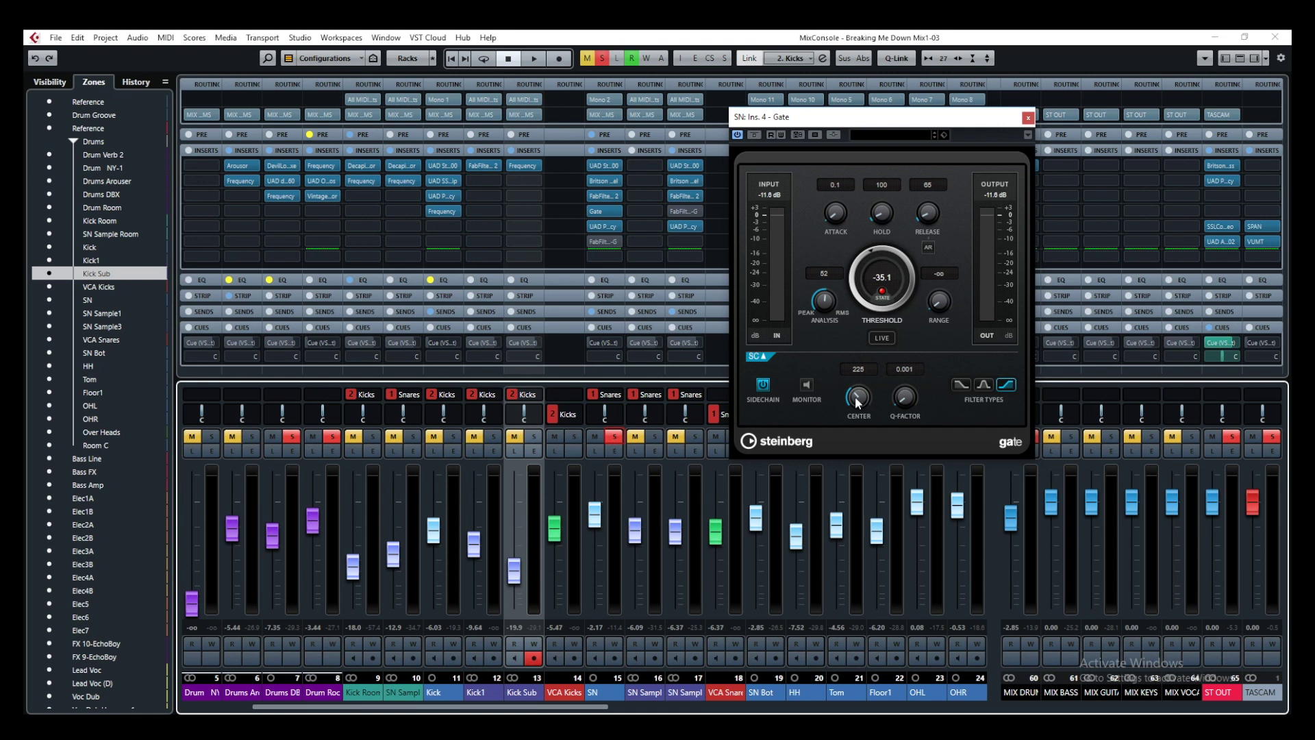
pyautogui.click(806, 387)
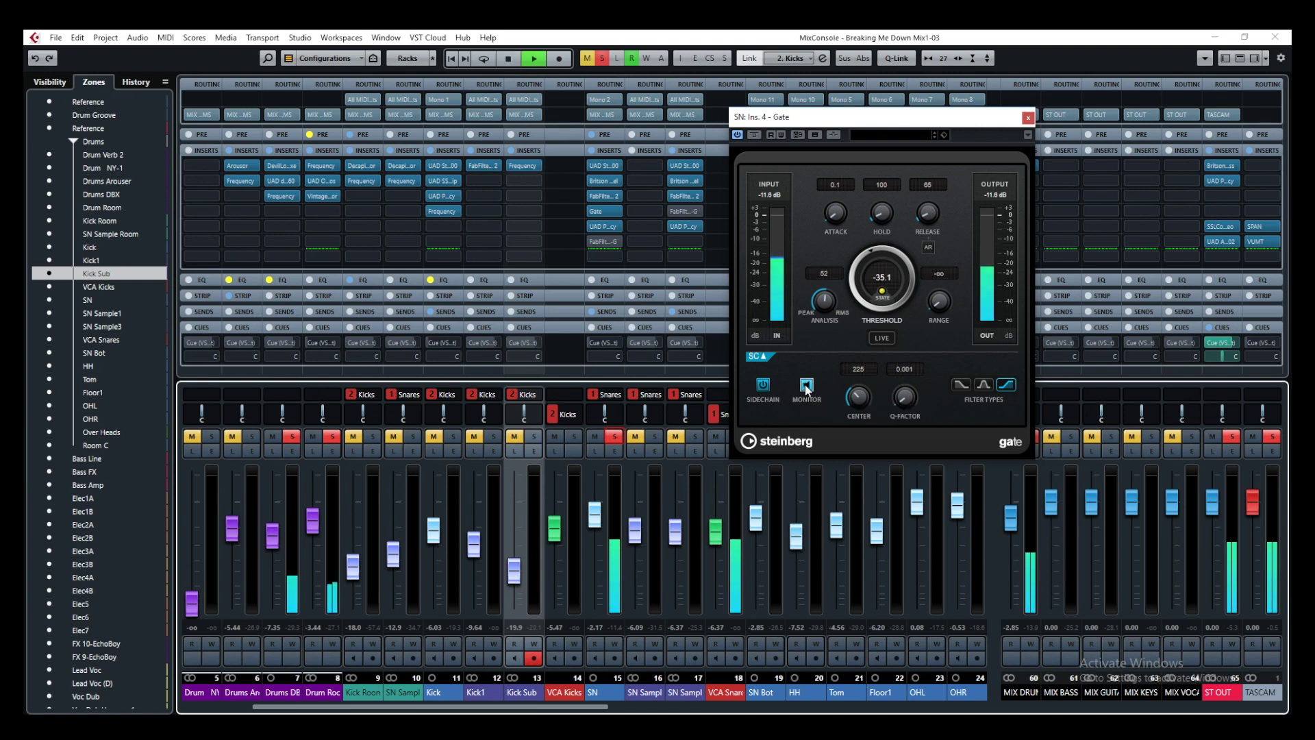
pyautogui.click(806, 387)
pyautogui.press('space')
# - Raise the Gate's range to about -13.7 and play back the snare
pyautogui.moveTo(949, 305); pyautogui.dragTo(945, 221)
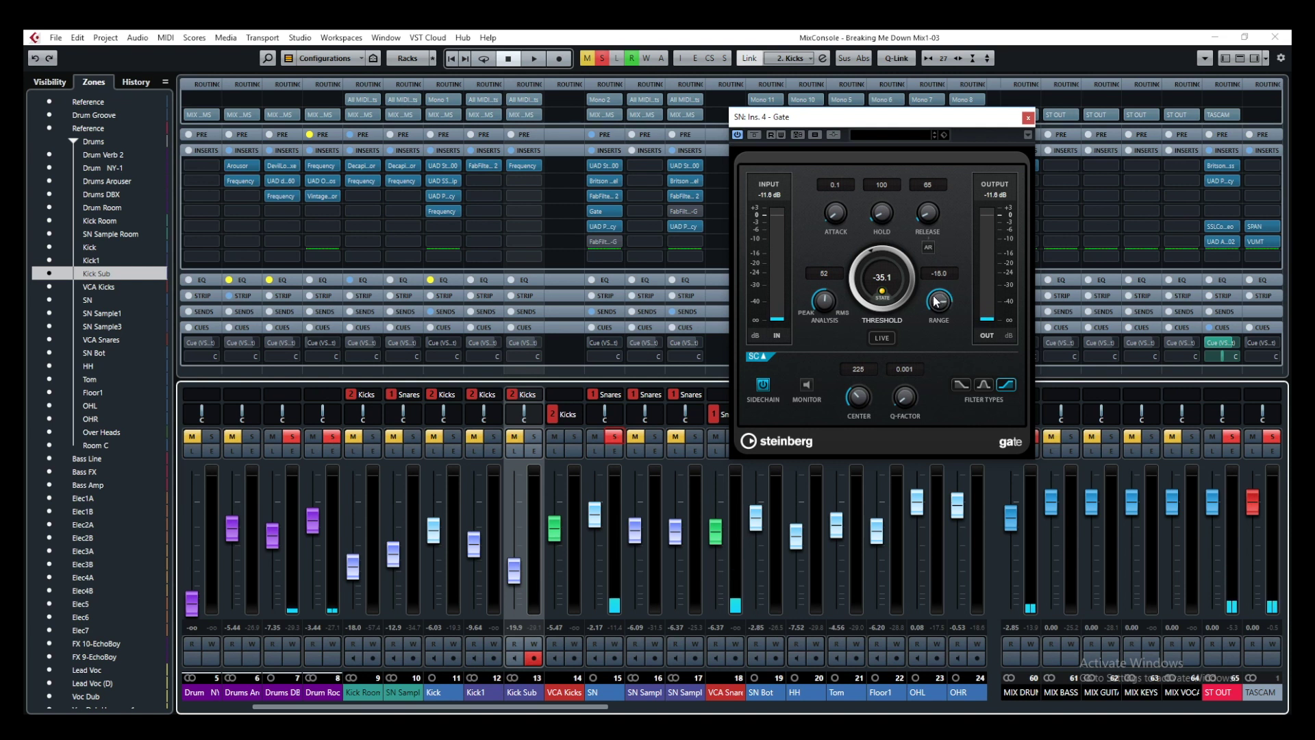
pyautogui.scroll(2, 937, 301)
pyautogui.press('space')
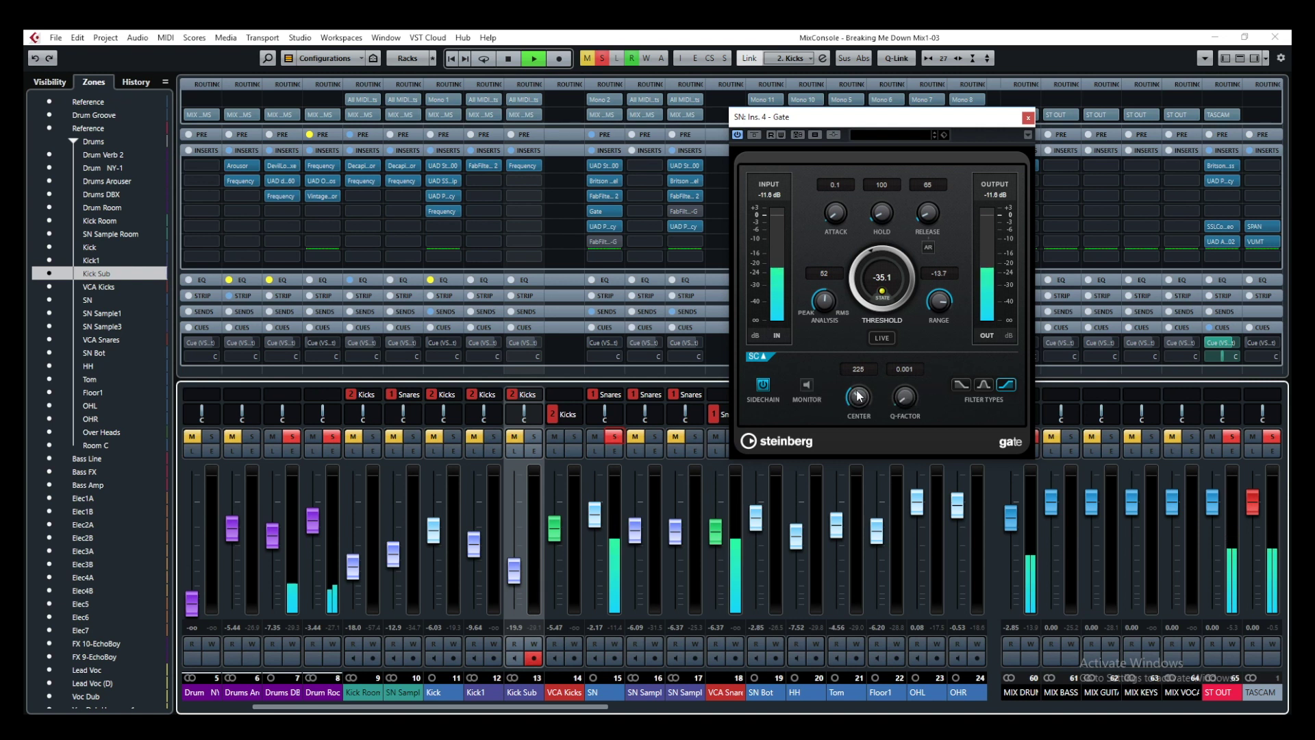
# - Try the Gate's side-chain filter center at about 1404 and play back the snare
pyautogui.scroll(5, 857, 396)
pyautogui.press('space')
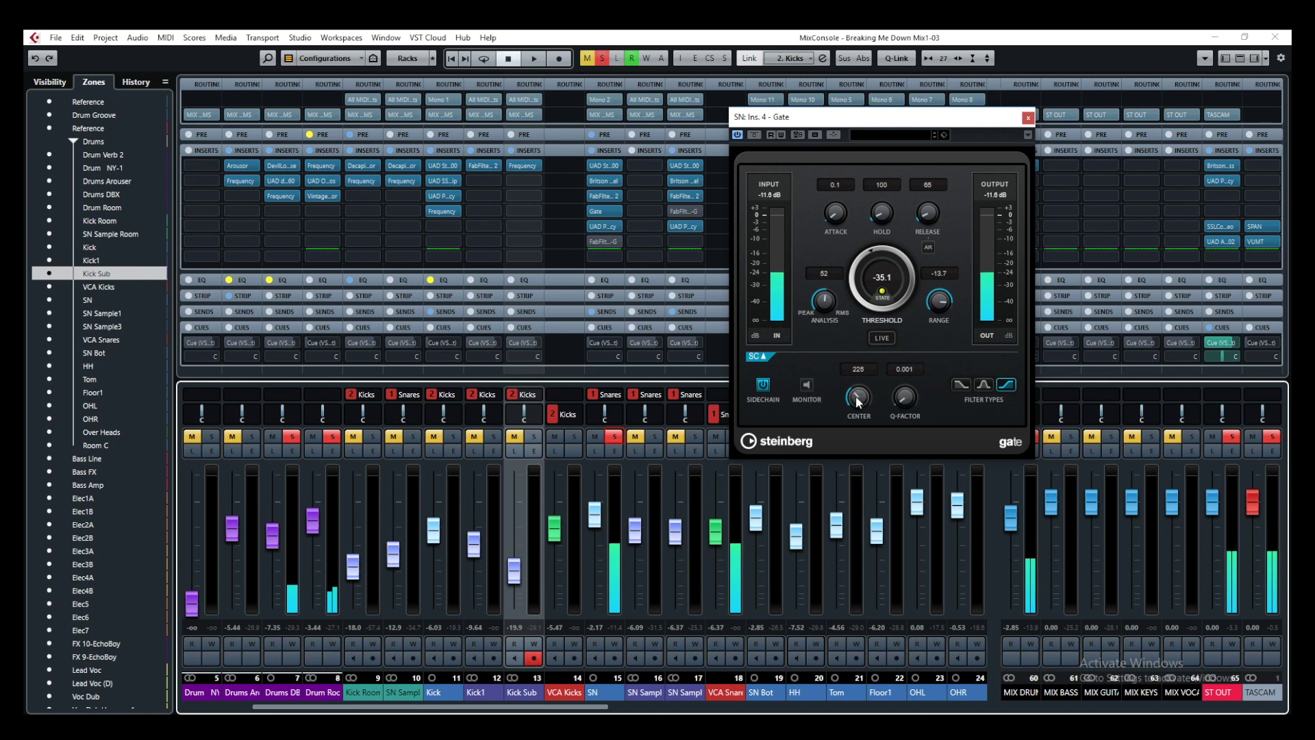
pyautogui.scroll(5, 855, 396)
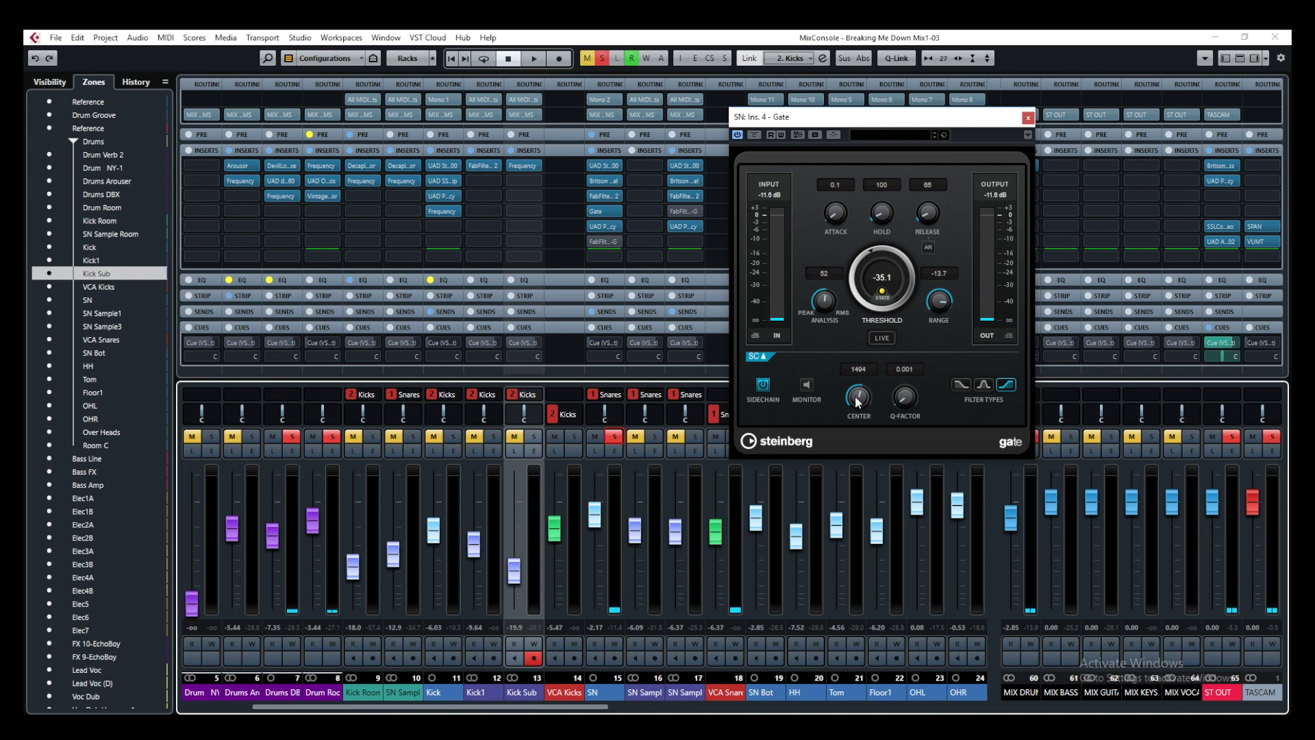
pyautogui.press('space')
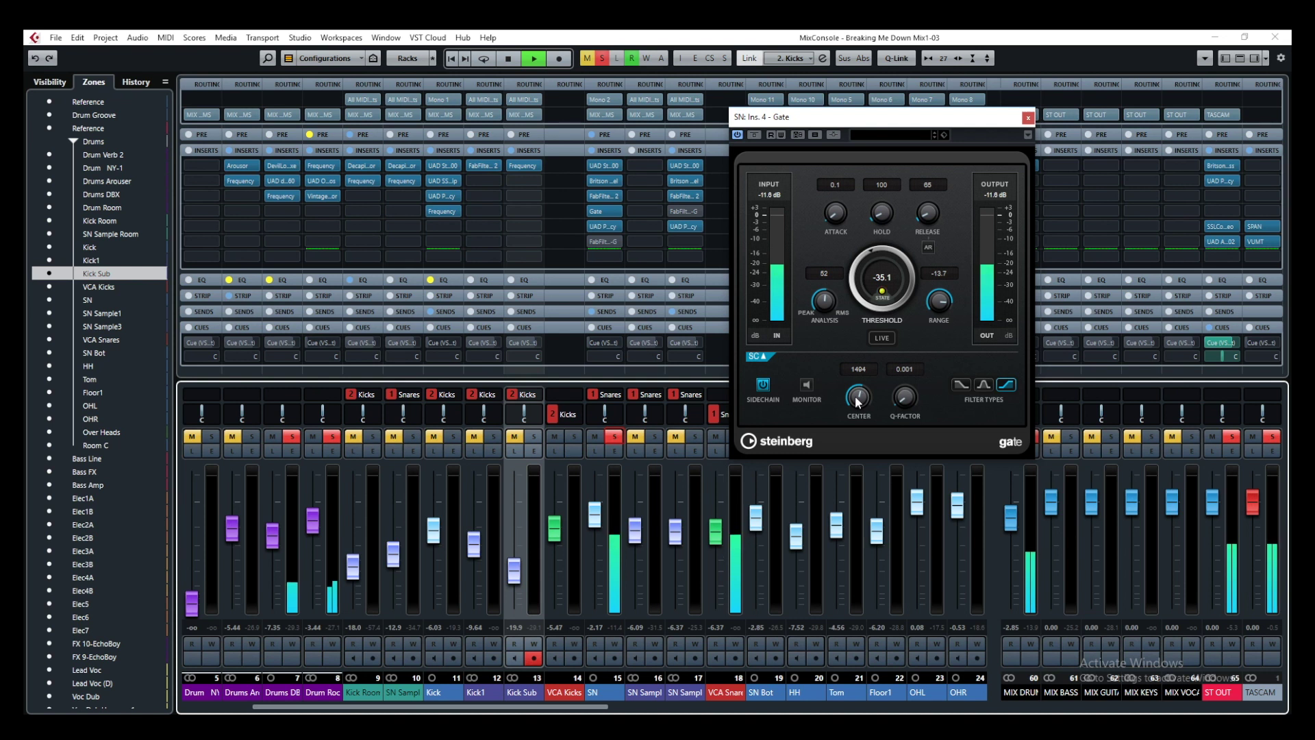
pyautogui.press('space')
# - Set the Gate's side-chain filter center to 228 during playback and stop the transport
pyautogui.scroll(-3, 857, 397)
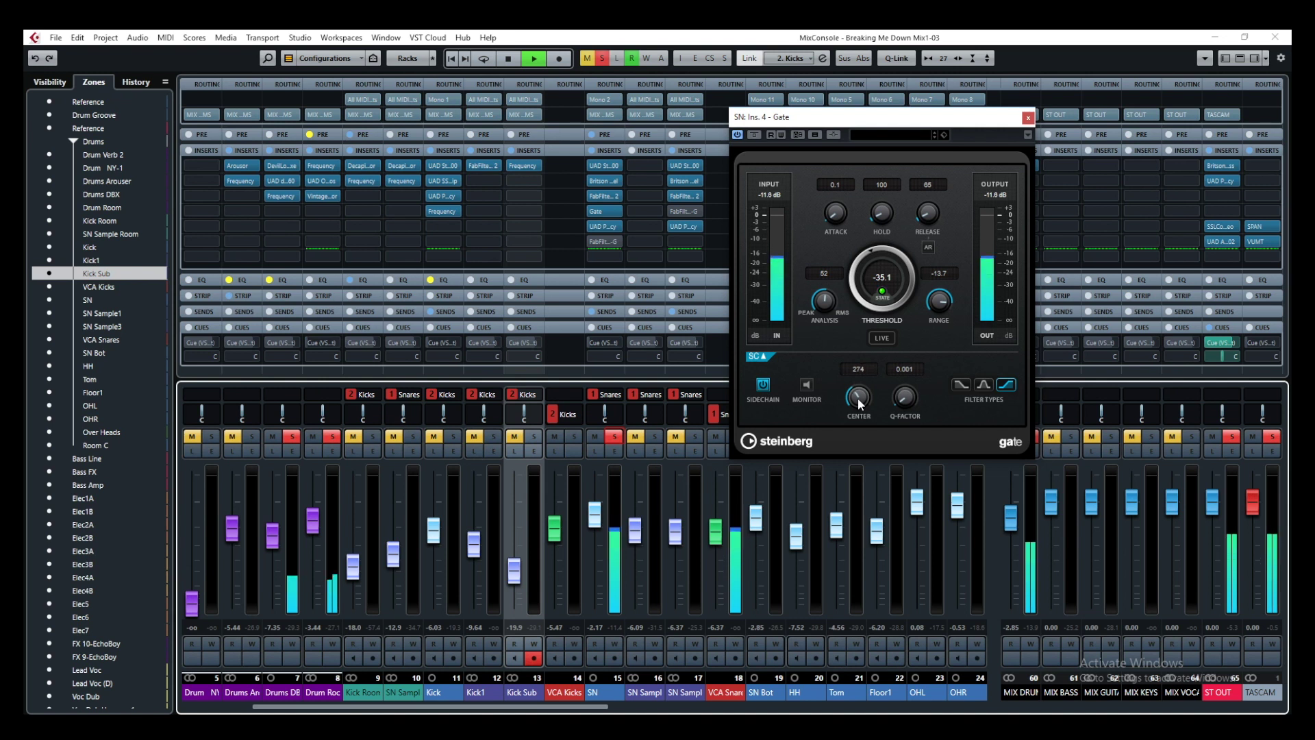
pyautogui.scroll(3, 857, 398)
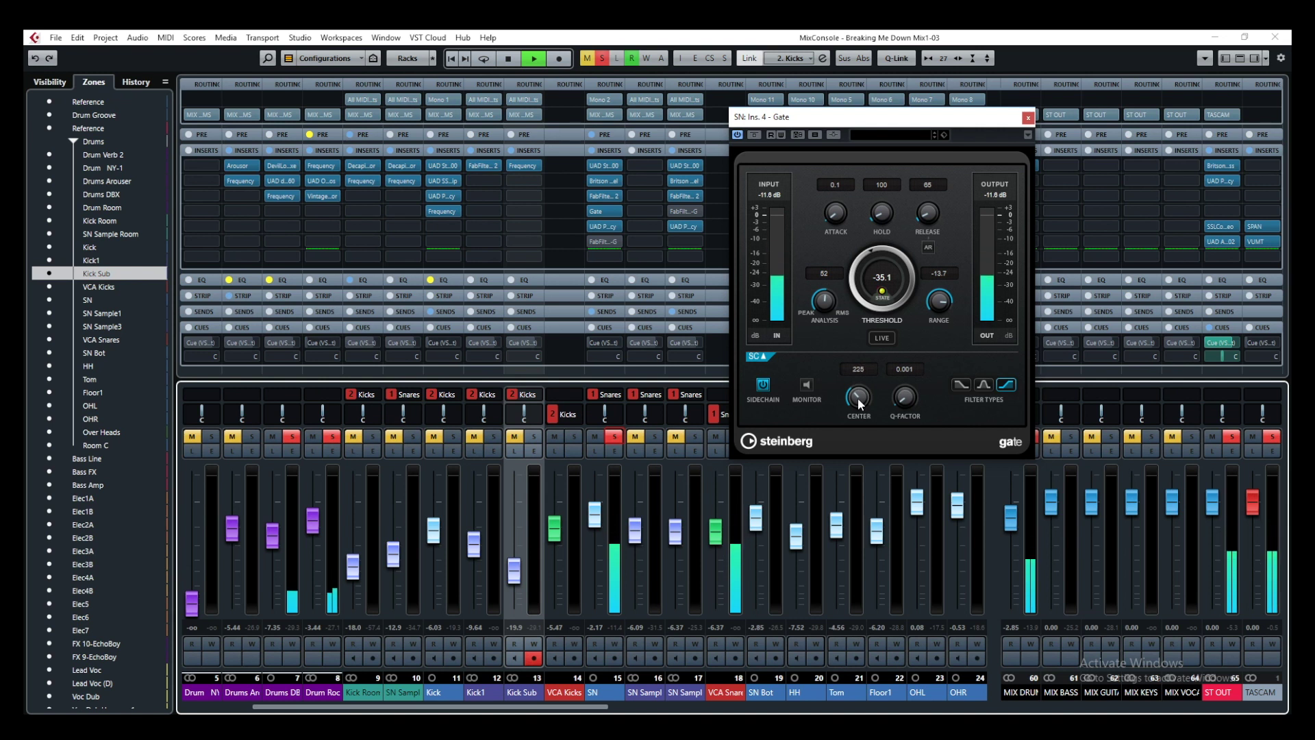
pyautogui.press('space')
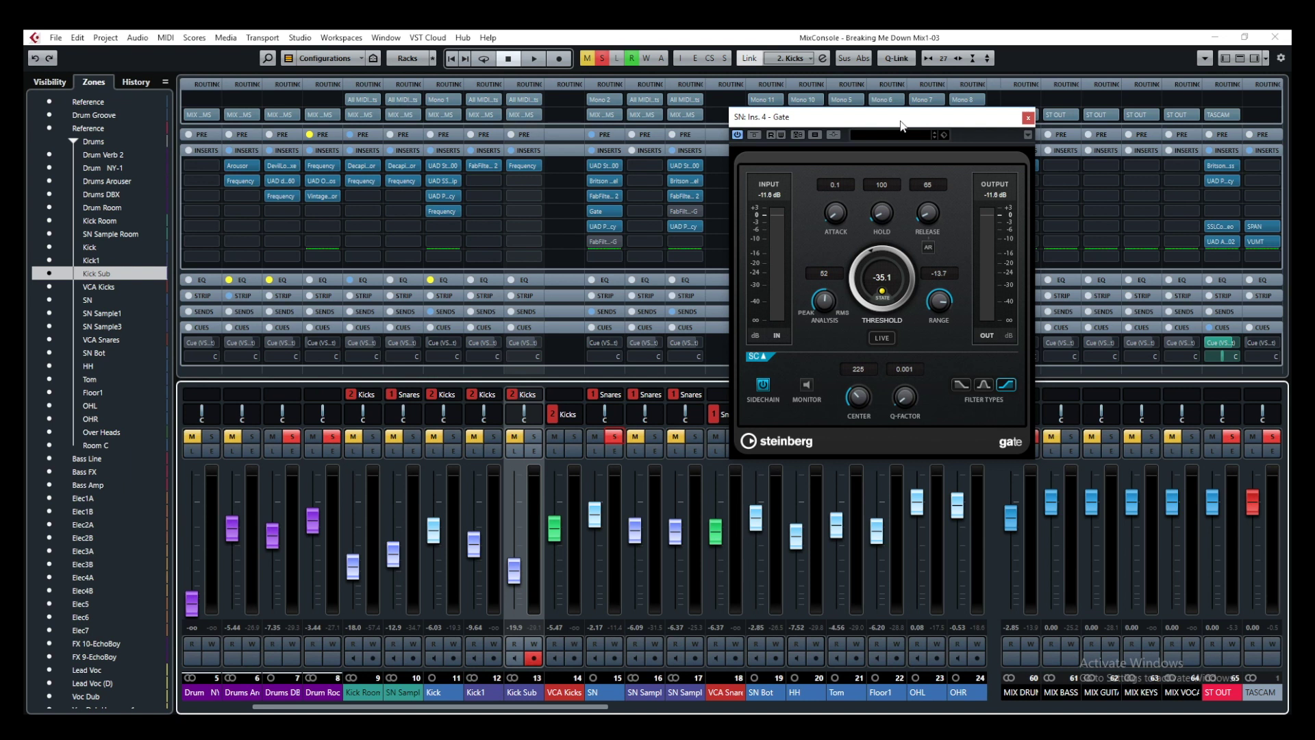
# - Try the Gate's band-pass side-chain filter with its Q-factor, and return to the high-pass filter
pyautogui.click(984, 385)
pyautogui.moveTo(902, 398); pyautogui.dragTo(904, 439)
pyautogui.click(1005, 386)
# - Set the Gate's analysis to 44 during snare playback and take the SN channel out of solo
pyautogui.press('space')
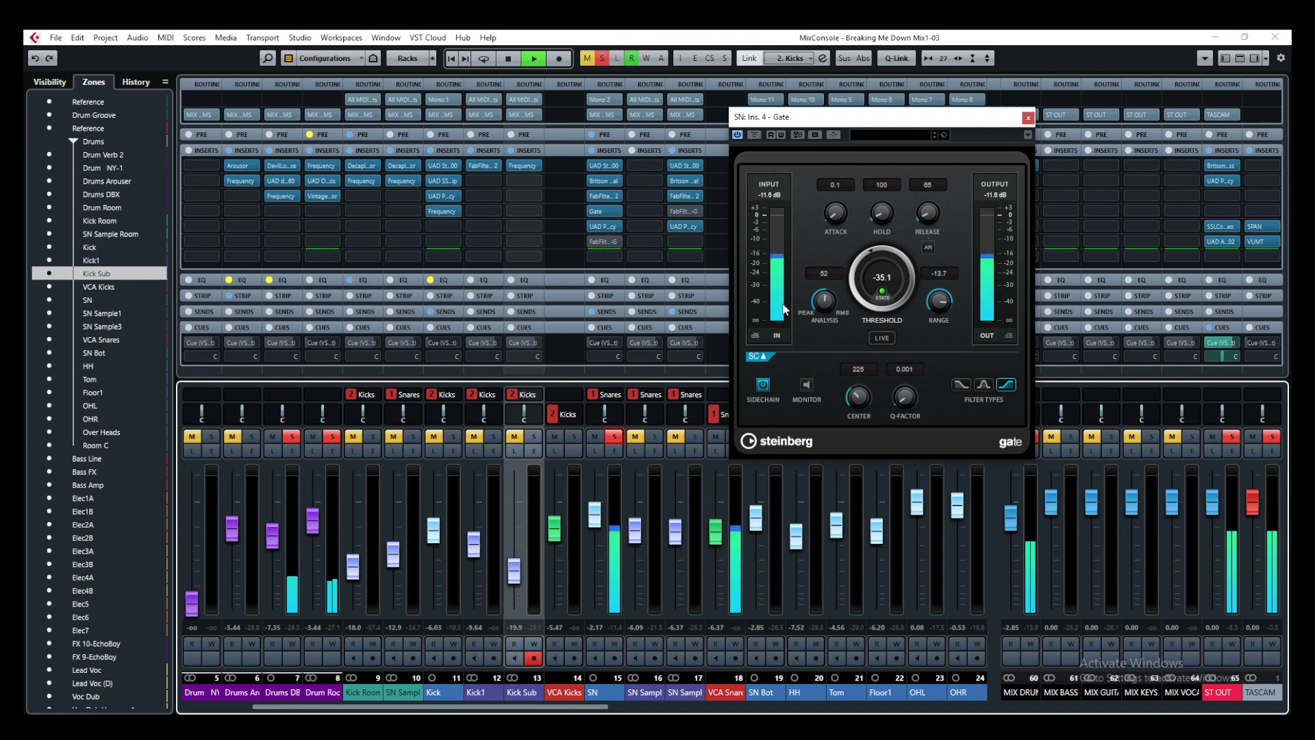
pyautogui.moveTo(825, 305); pyautogui.dragTo(824, 310)
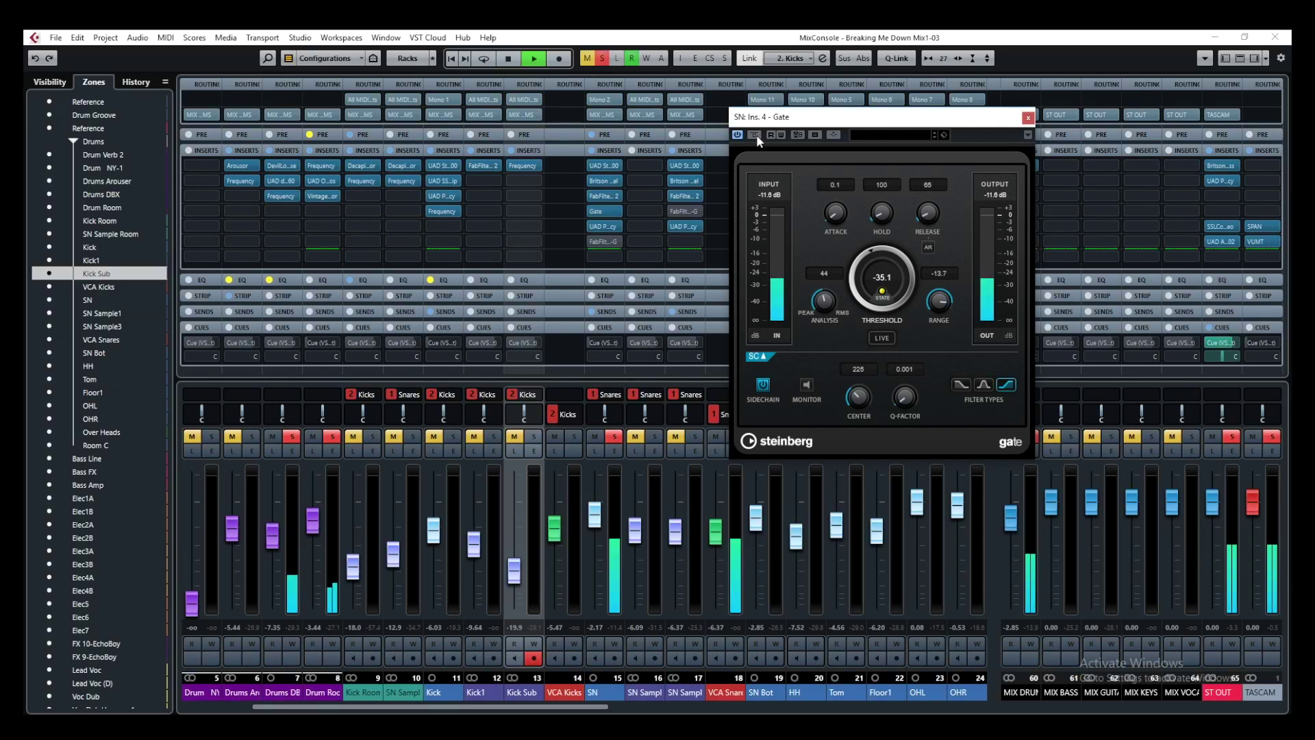
pyautogui.click(614, 437)
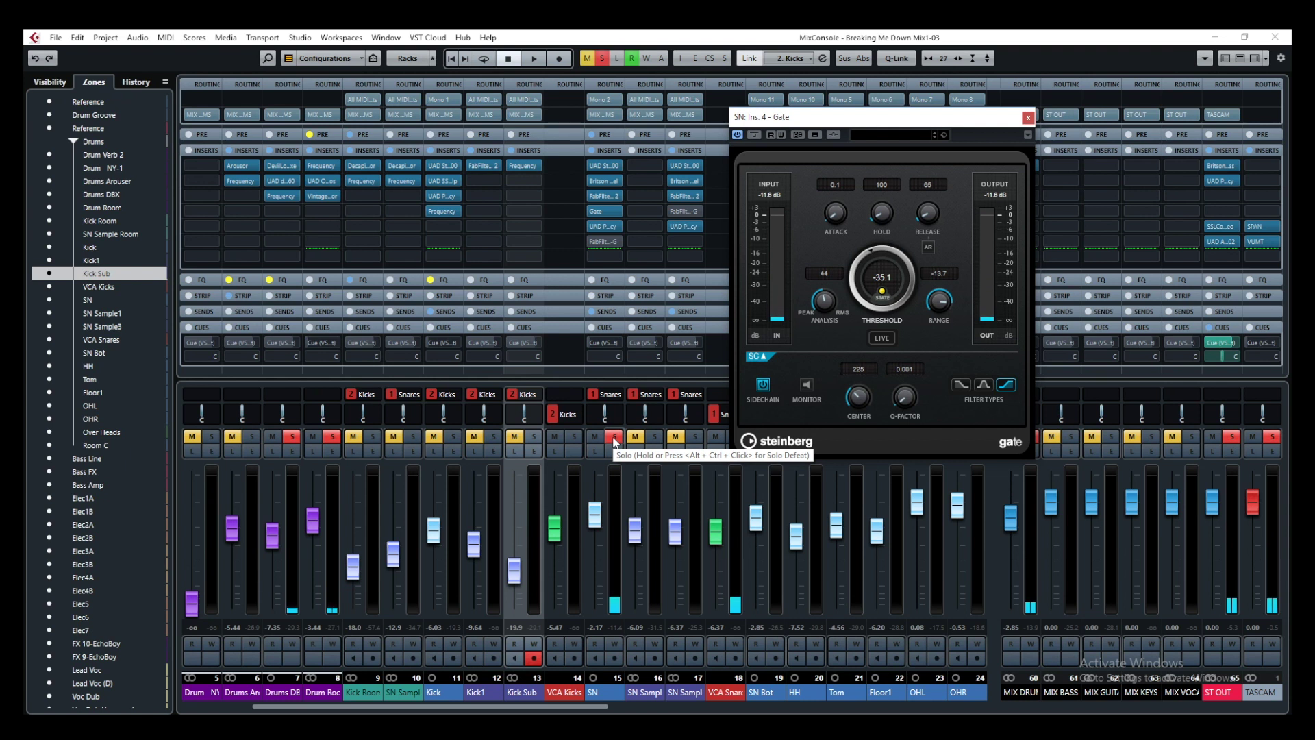
pyautogui.click(614, 437)
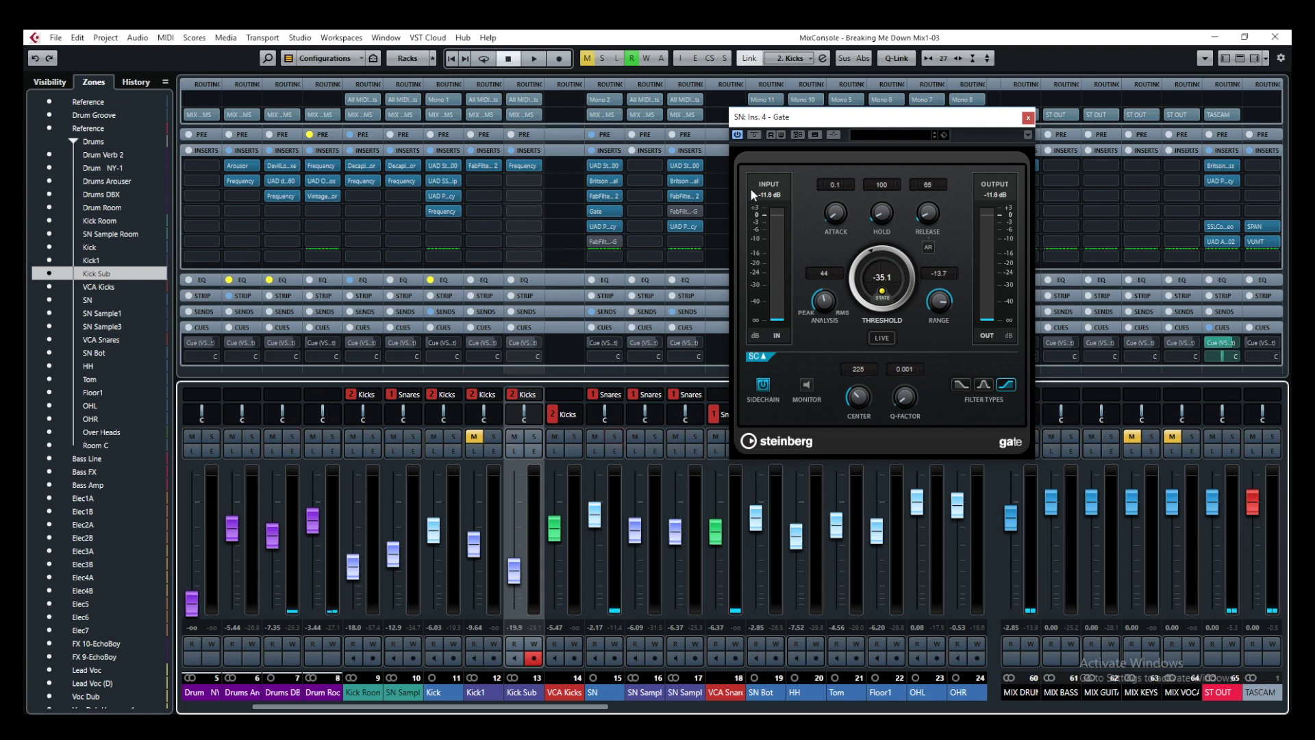